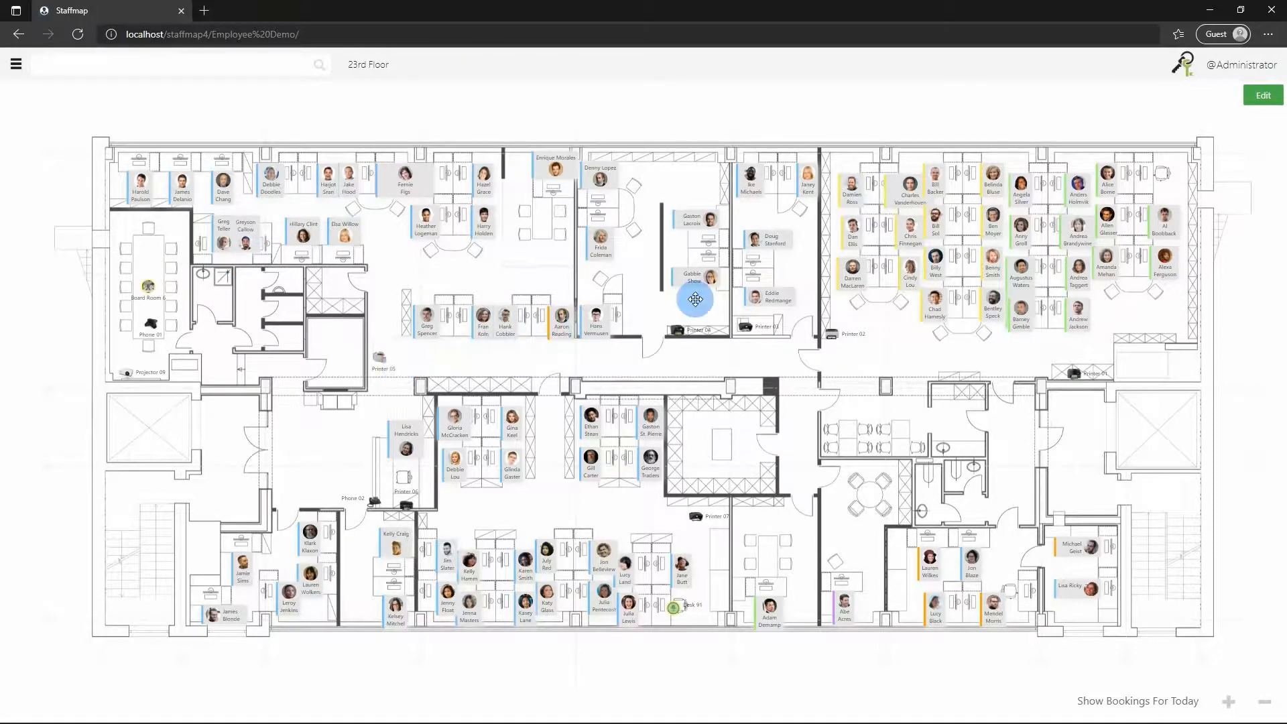
scroll(795, 276, "up", 1)
scroll(794, 276, "up", 3)
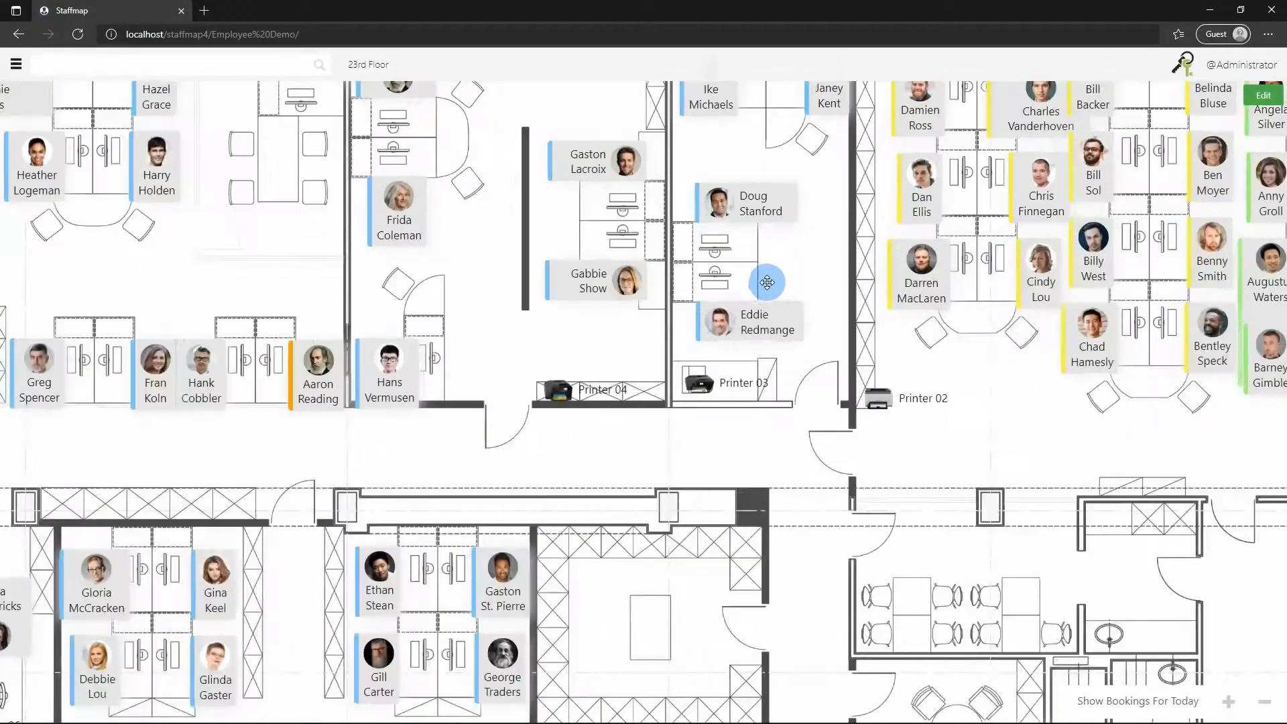
scroll(761, 279, "up", 2)
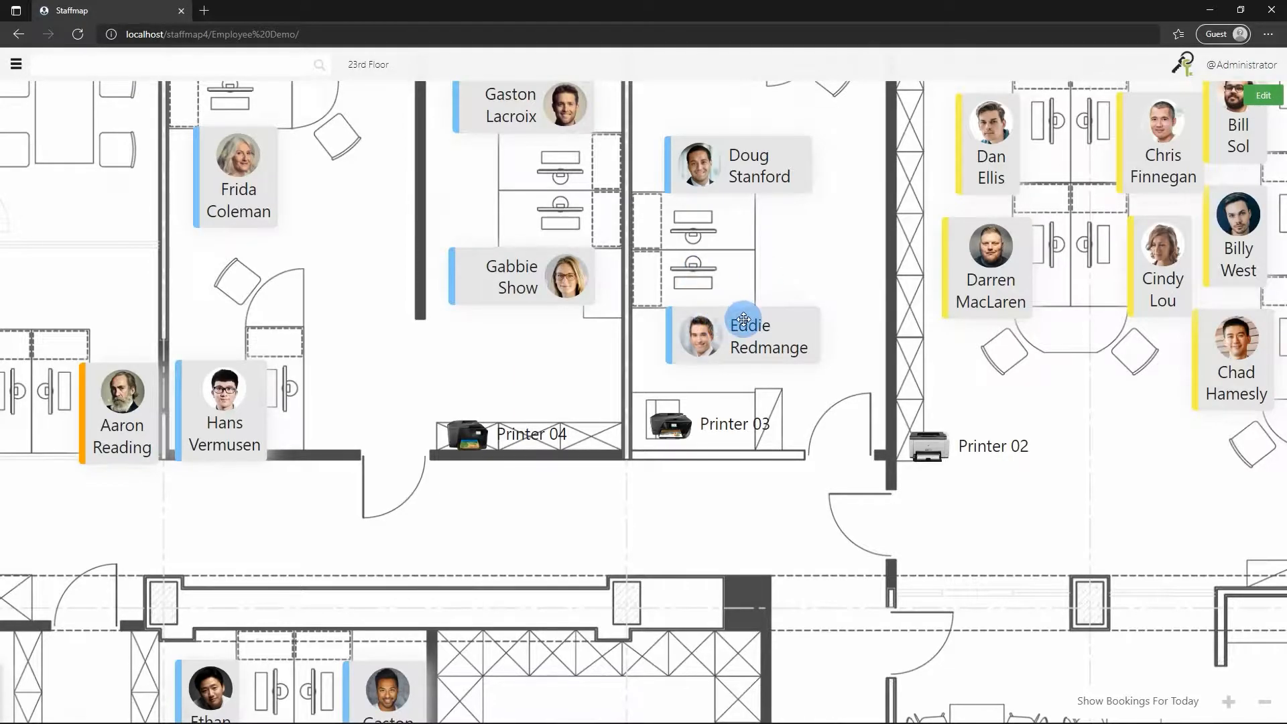
scroll(668, 322, "down", 6)
left_click_drag(230, 321, 286, 279)
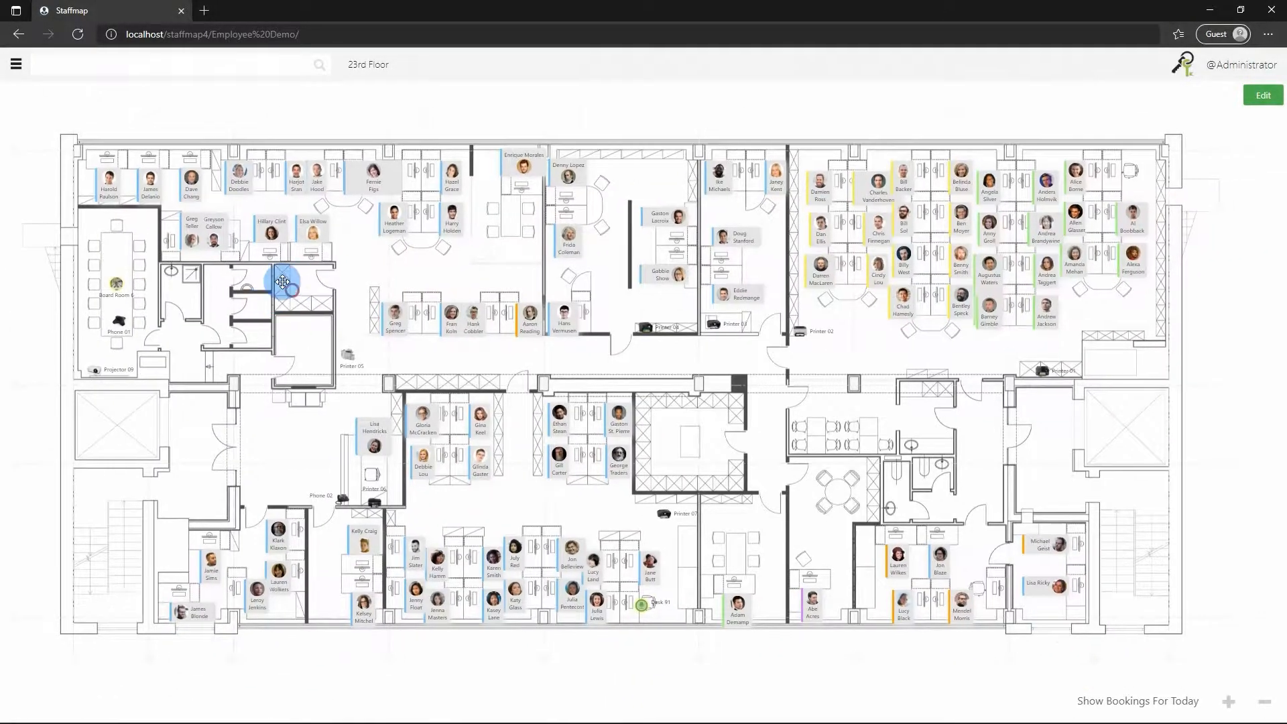
Open the project settings, set the theme to Colored Panels and save.
left_click(16, 67)
left_click(53, 311)
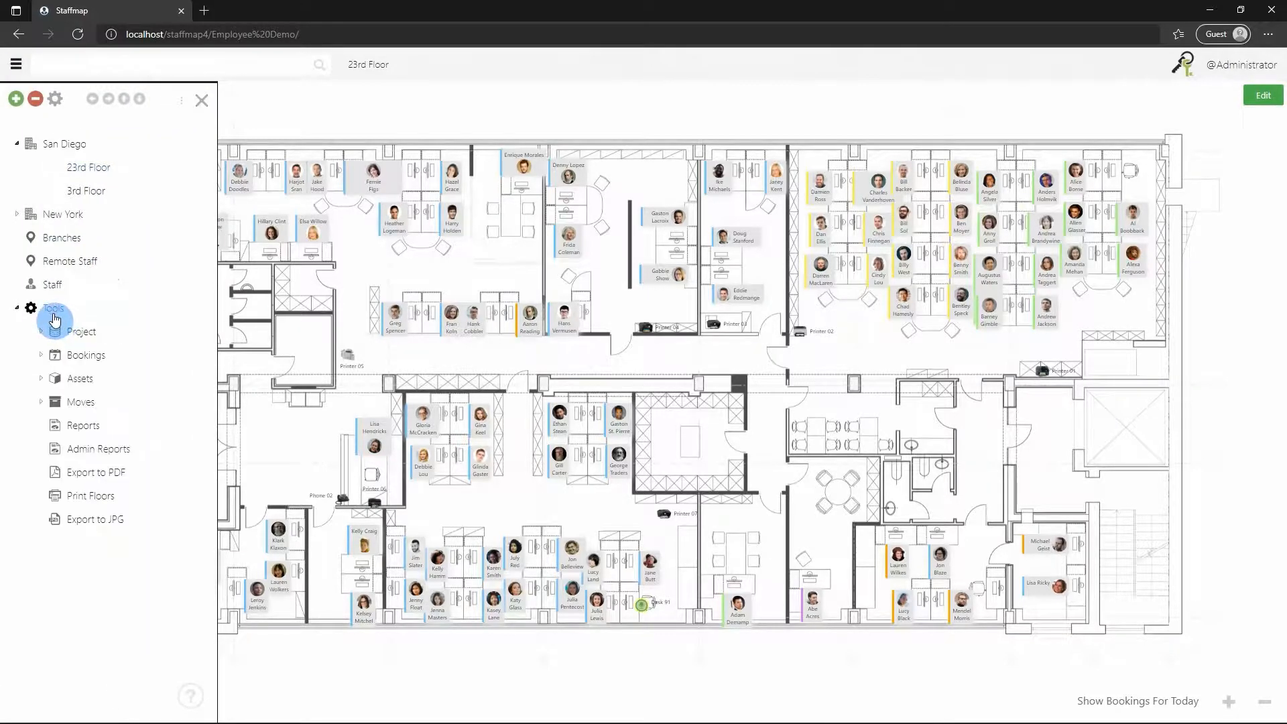
left_click(83, 334)
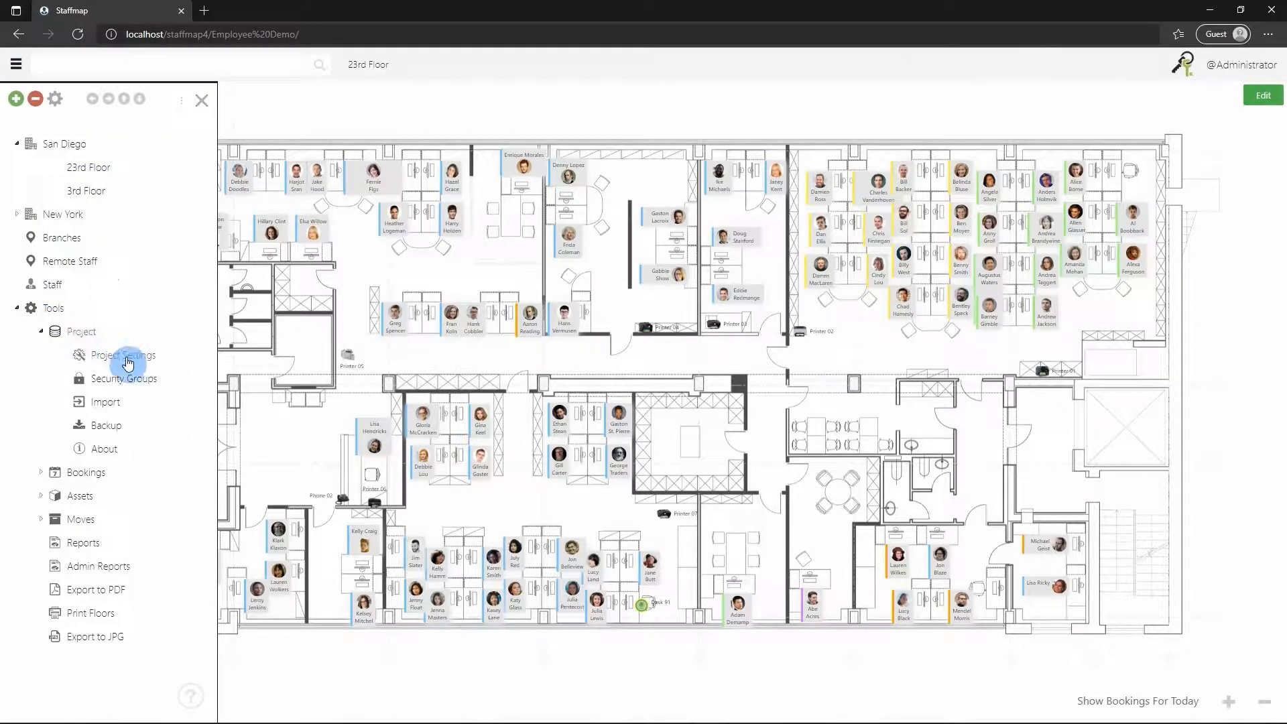
left_click(102, 355)
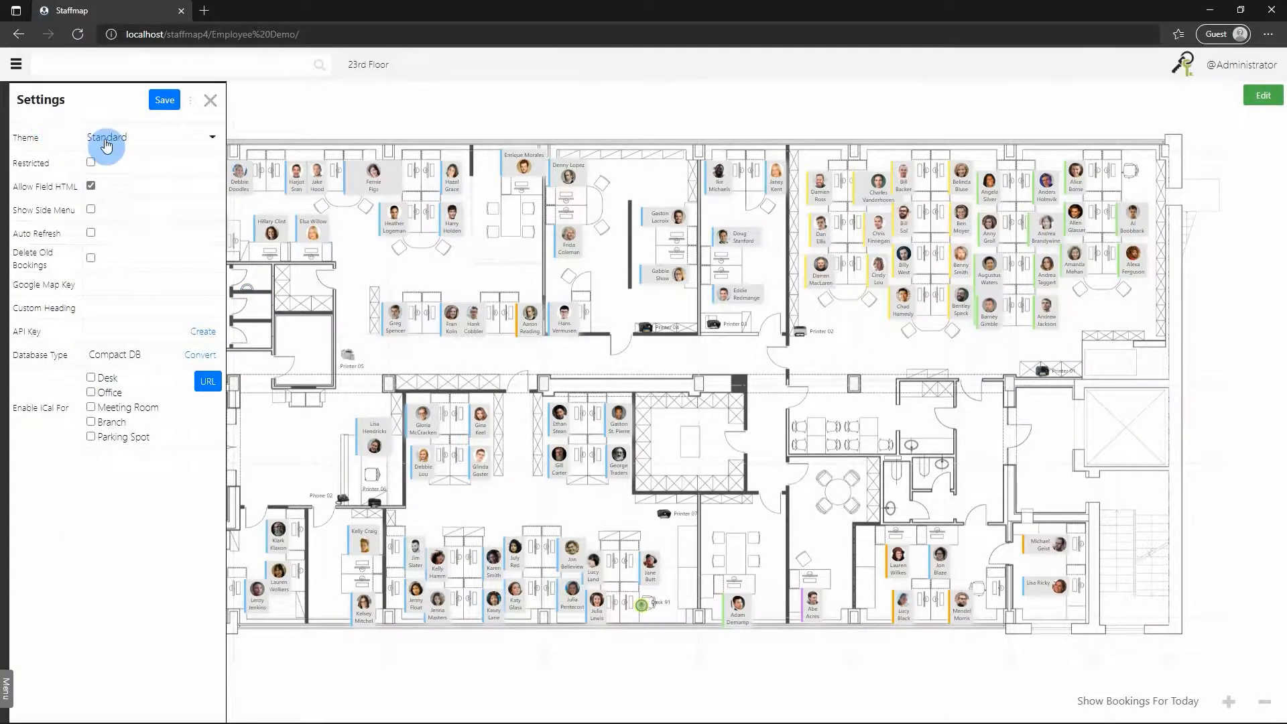
left_click(131, 140)
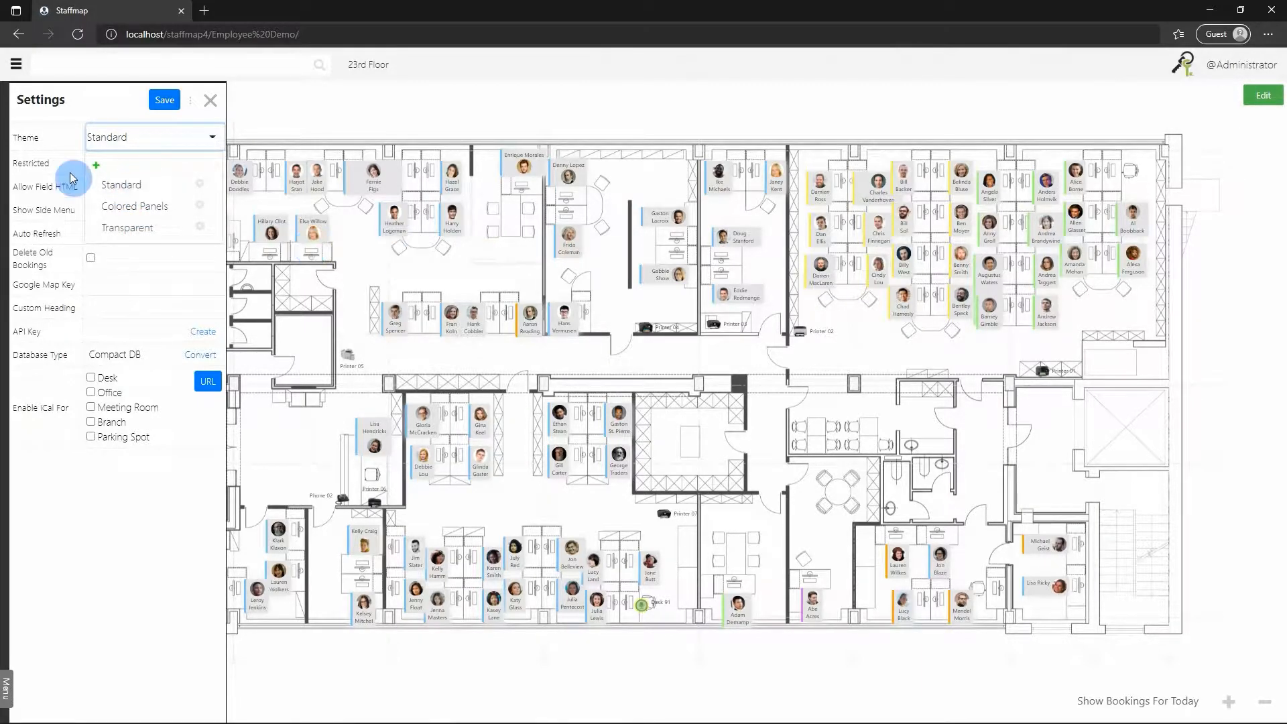
left_click(136, 207)
left_click(164, 100)
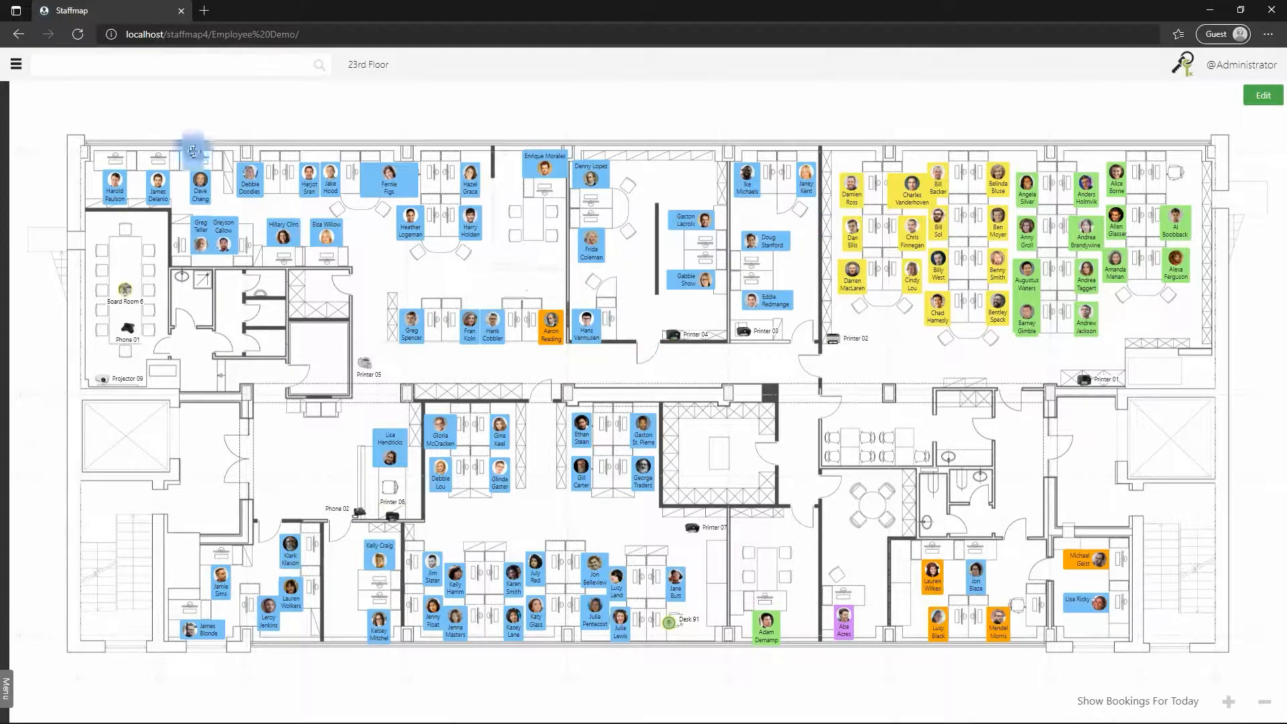
Switch the project theme to Transparent in the project settings and save.
left_click(16, 67)
left_click(130, 359)
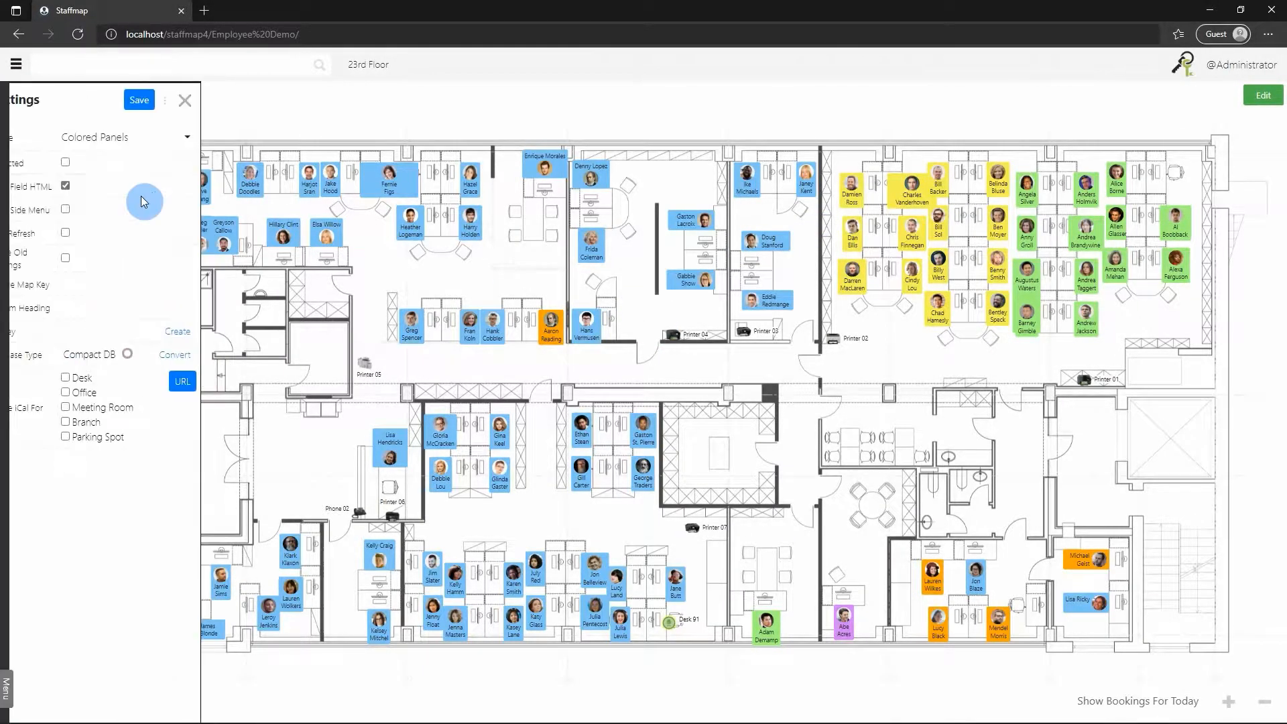
left_click(185, 137)
left_click(140, 229)
left_click(163, 100)
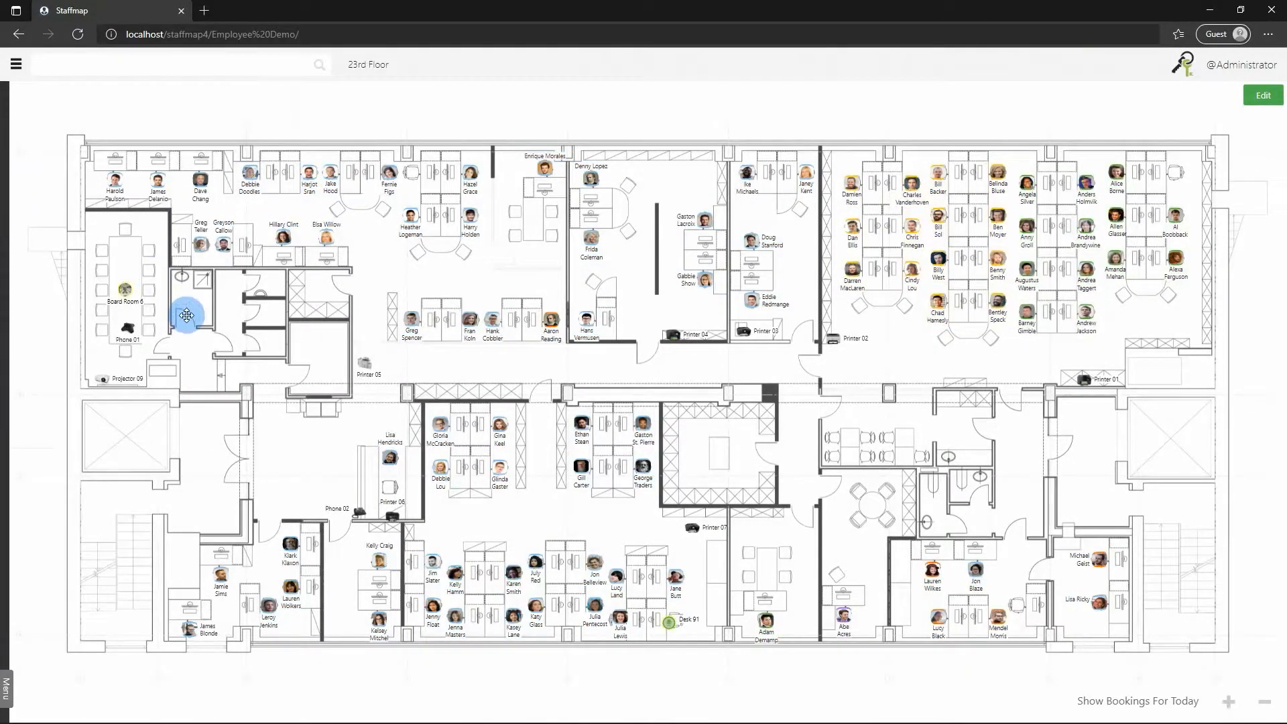
Add a new theme named "My New Theme" from the project settings and save it.
left_click(16, 68)
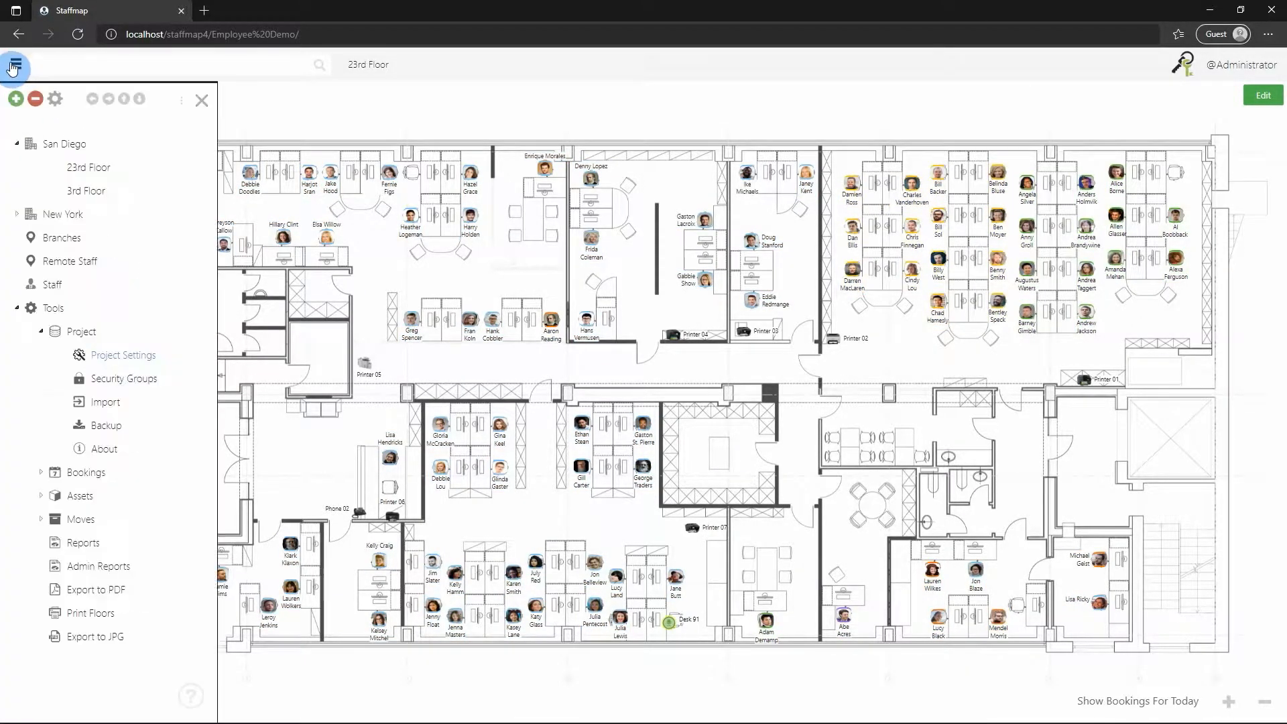
left_click(118, 358)
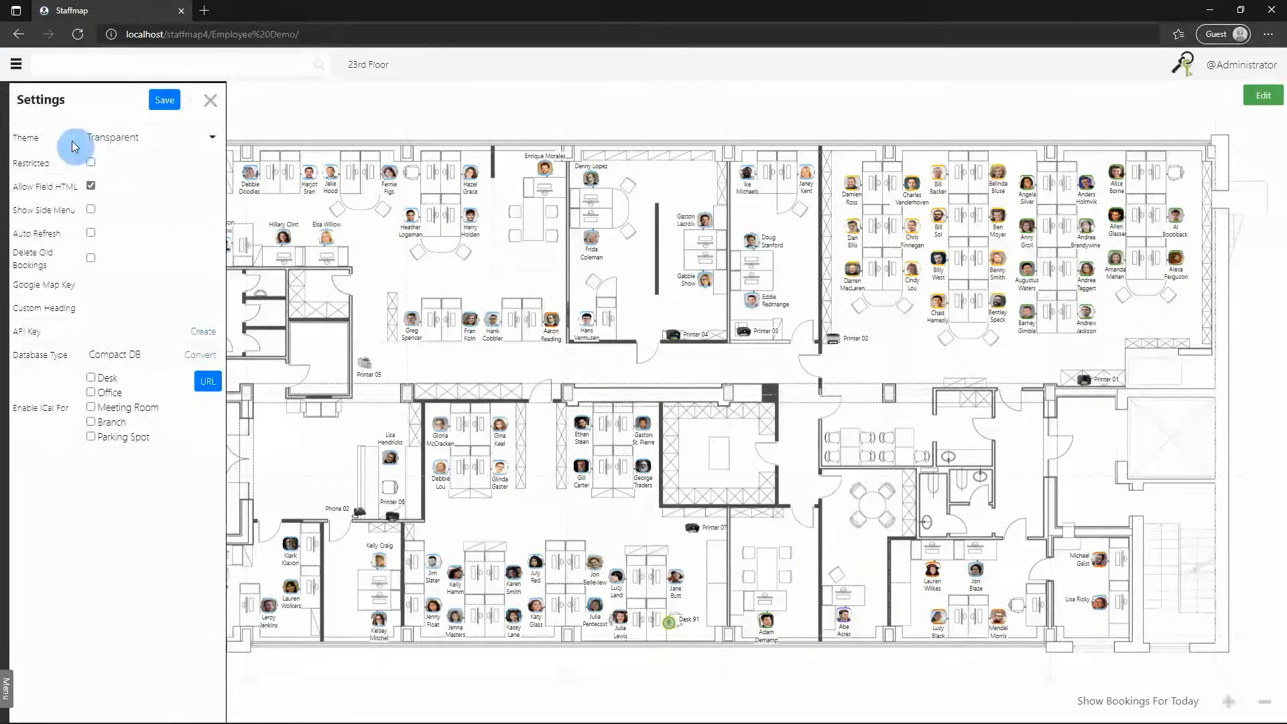
left_click(117, 145)
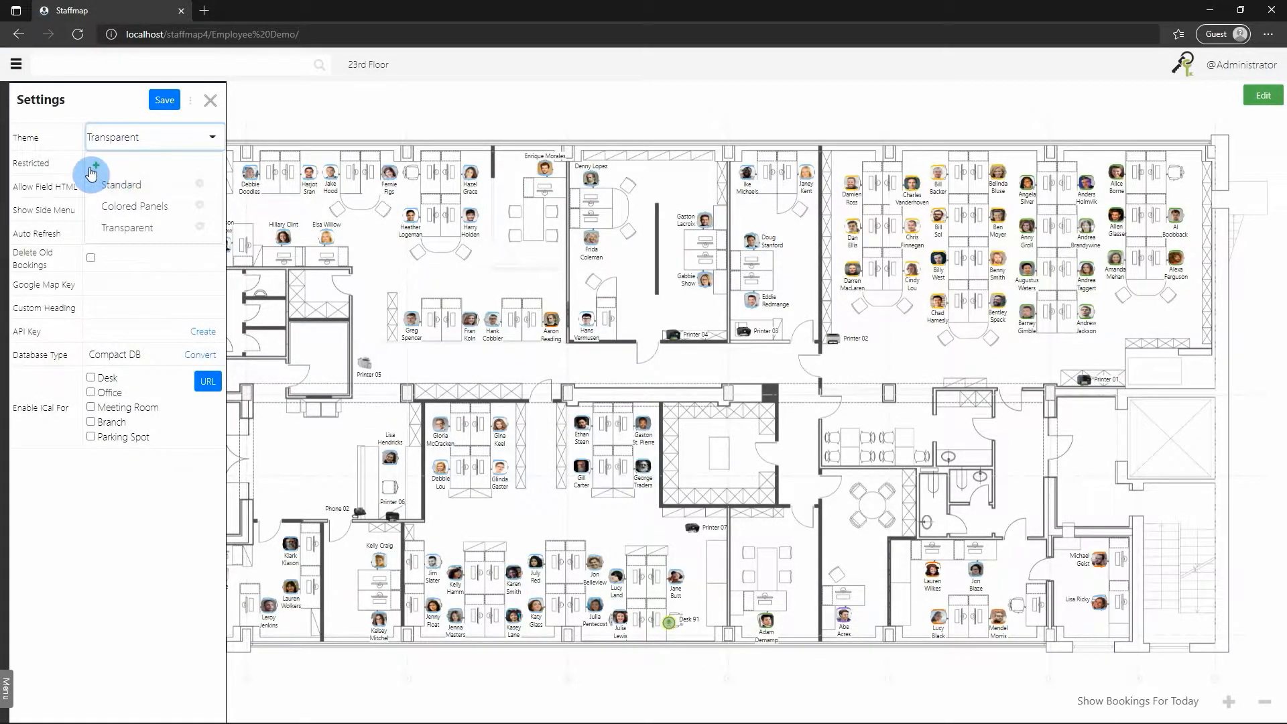
left_click(96, 170)
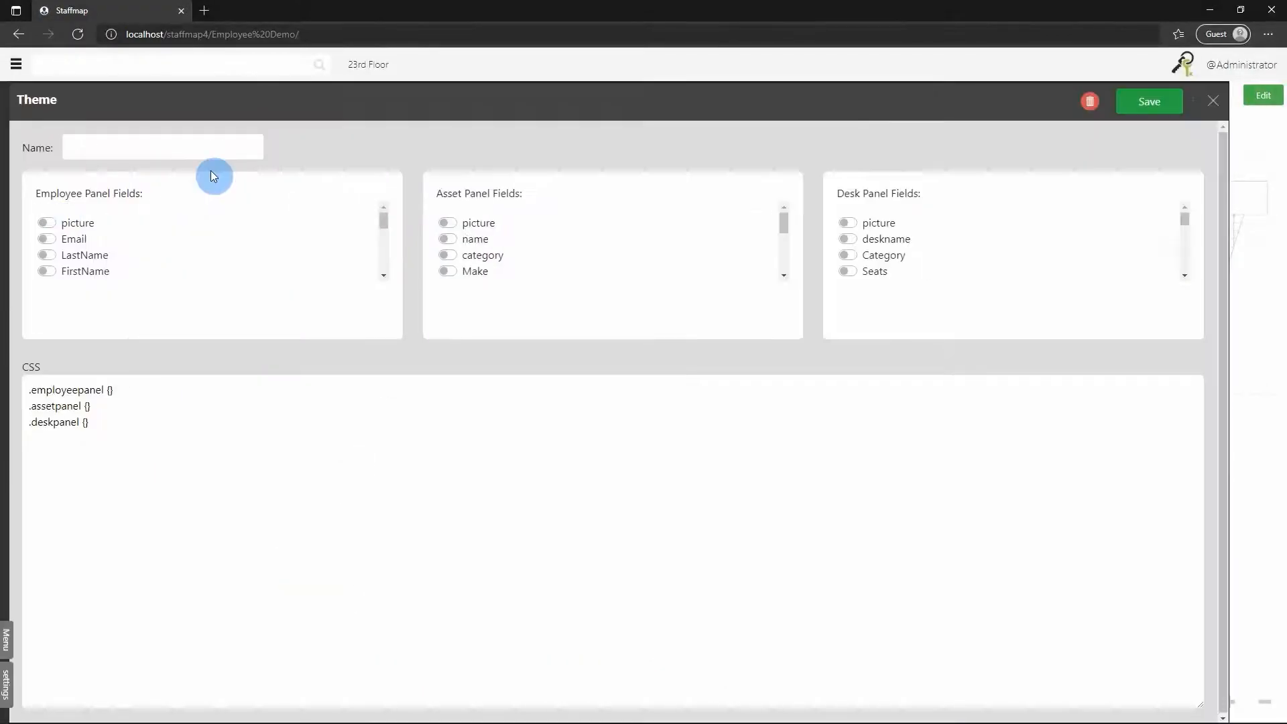
left_click(135, 147)
type("My New Theme")
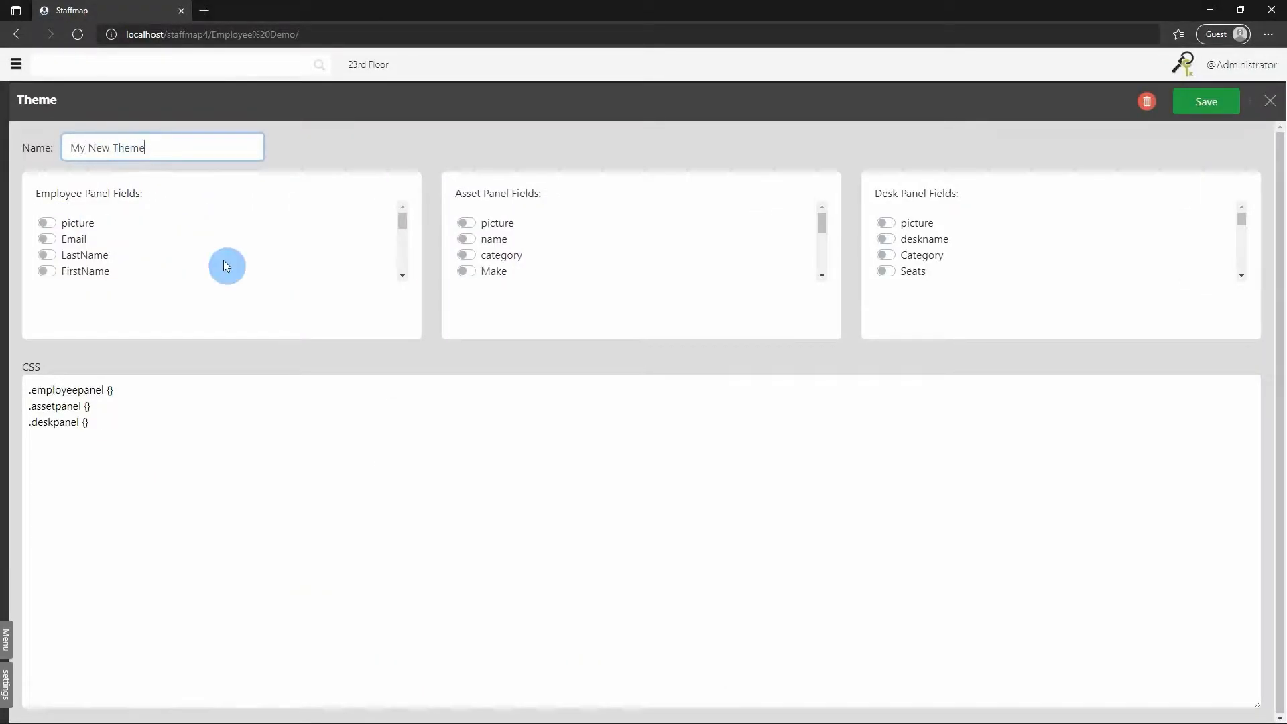
left_click(1205, 101)
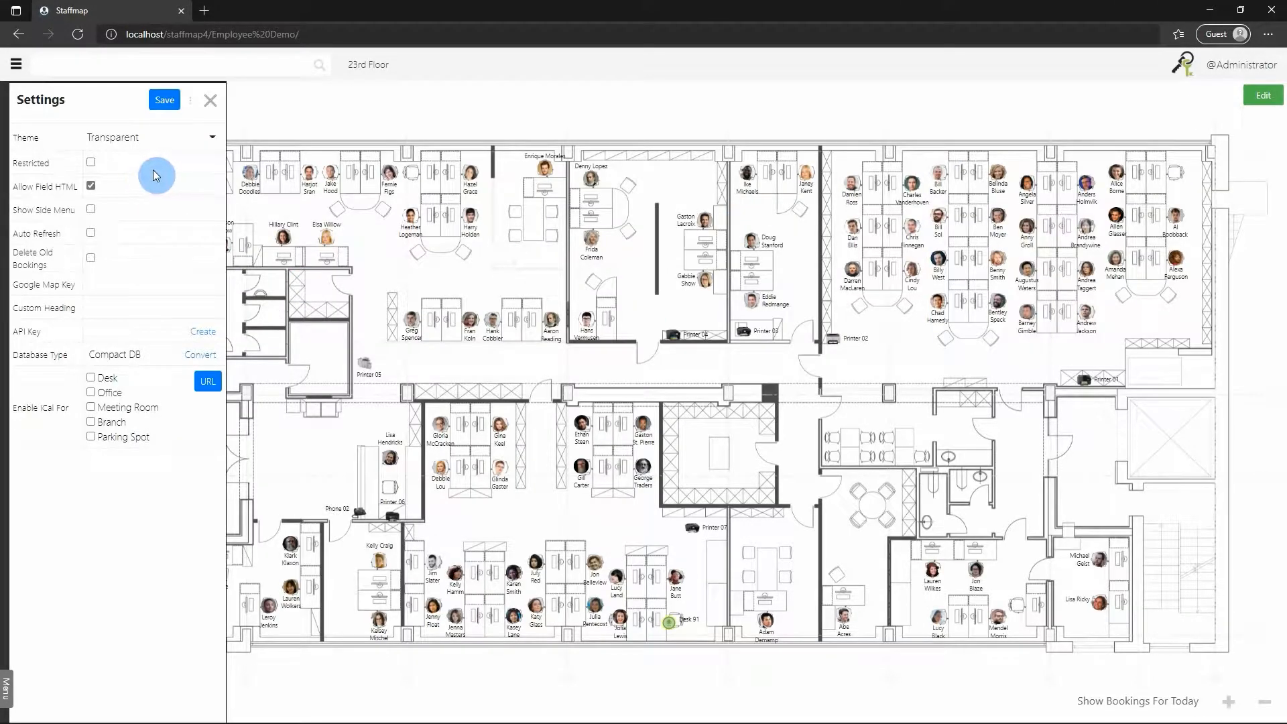
Set the project theme to Standard and save the settings.
left_click(209, 149)
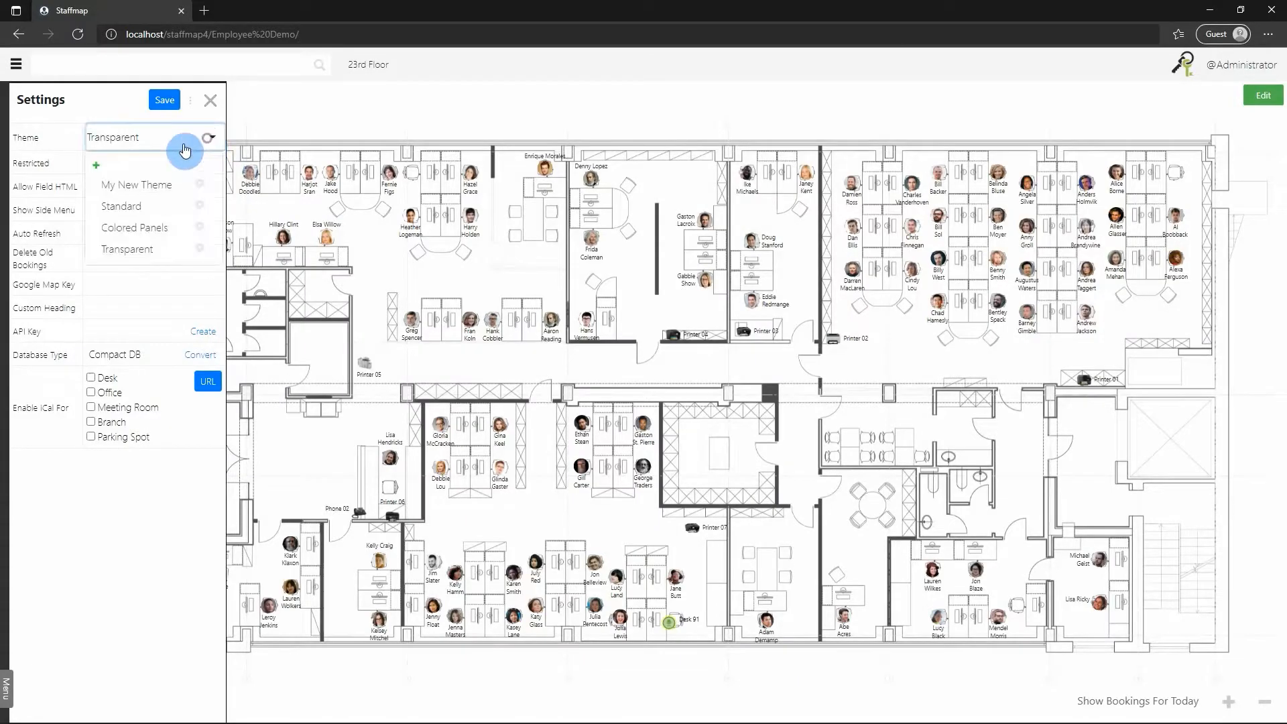
left_click(124, 205)
left_click(166, 106)
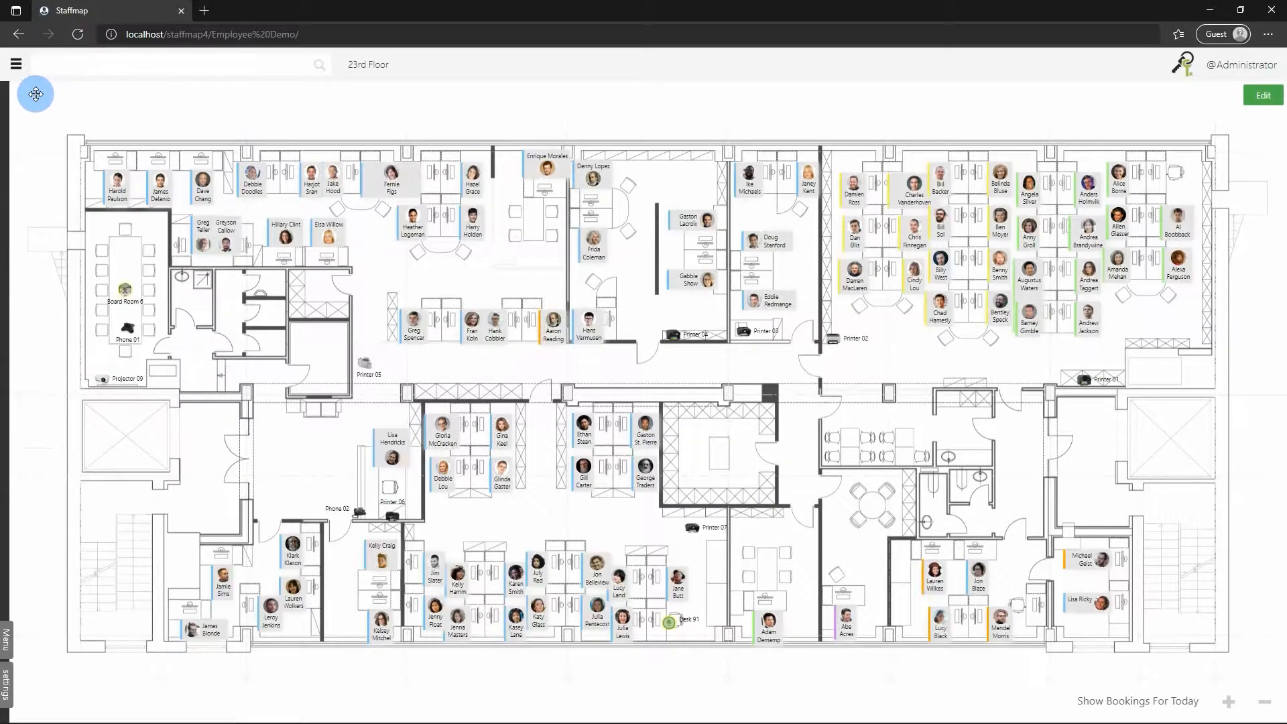
Edit the Standard theme to turn off the picture and FirstName fields on the employee panel, and save it.
left_click(119, 360)
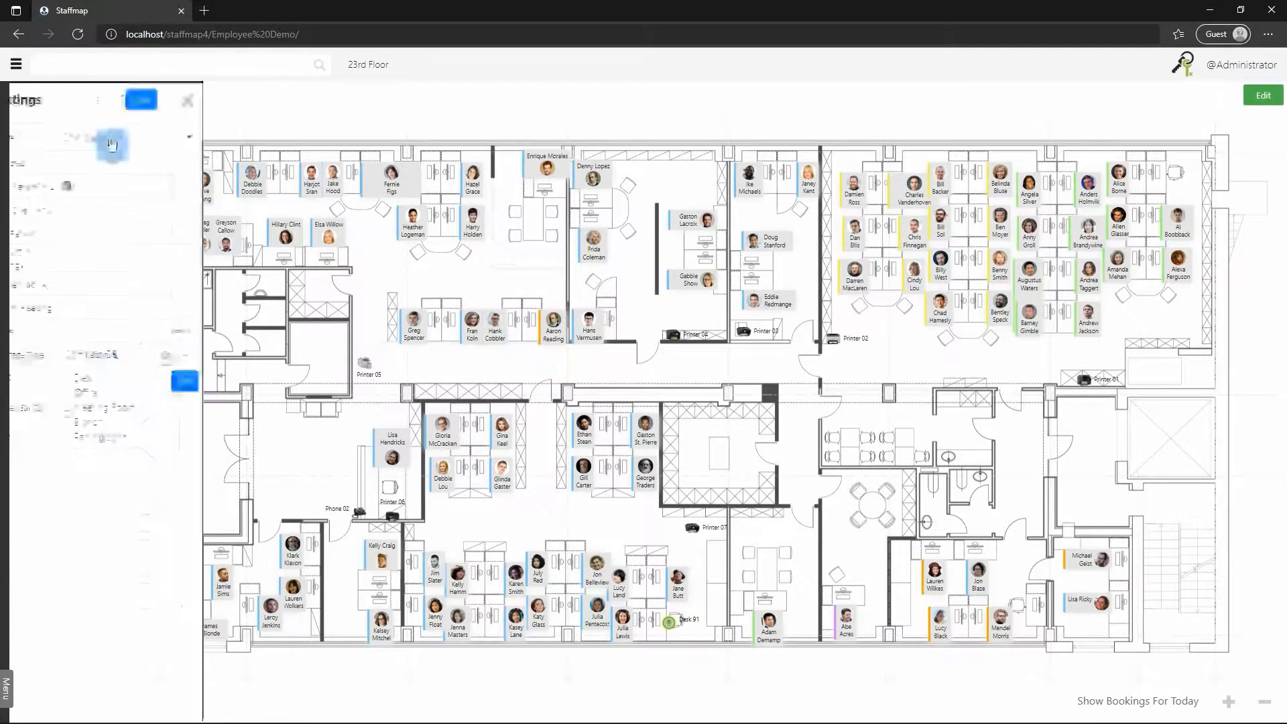
left_click(212, 141)
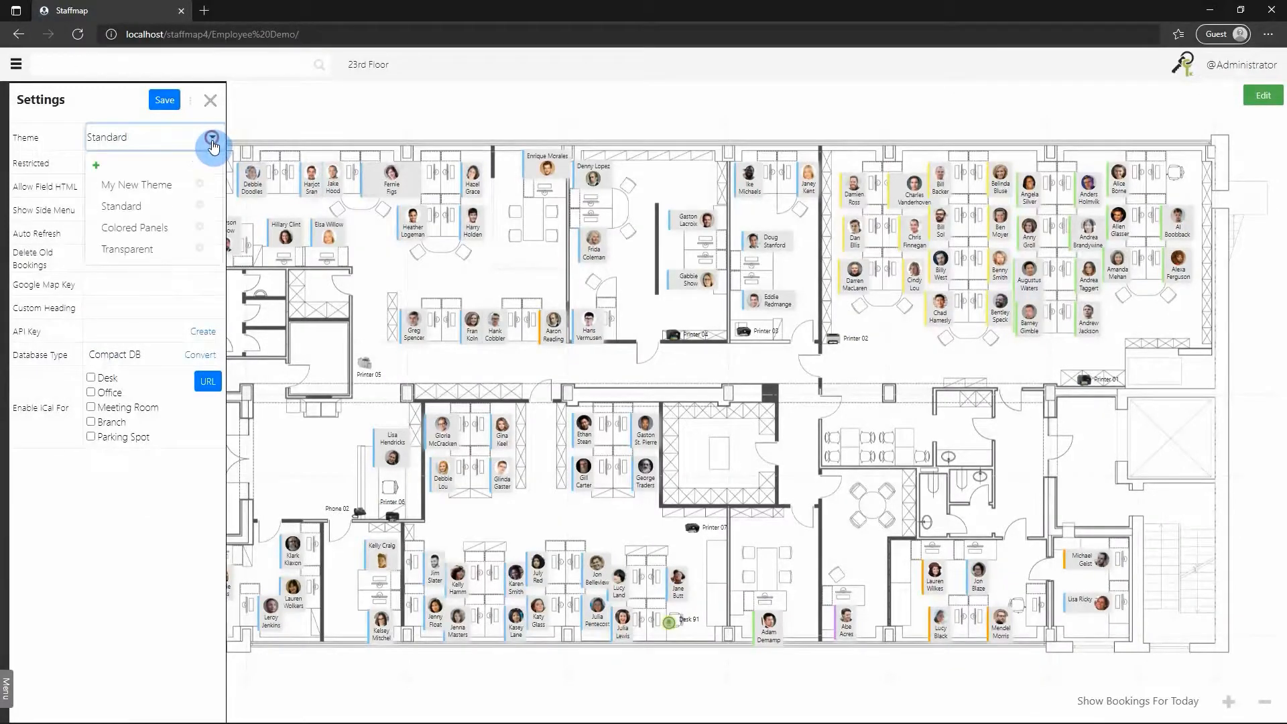
left_click(200, 212)
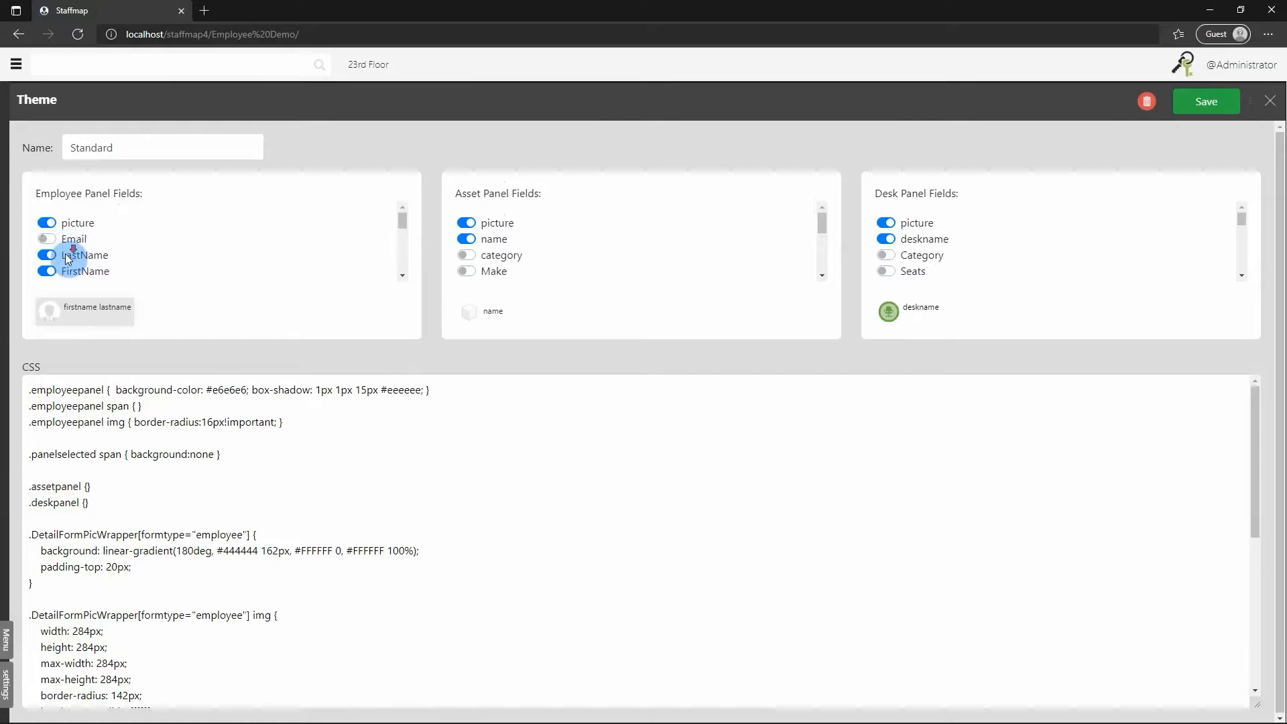
left_click(47, 222)
left_click(47, 271)
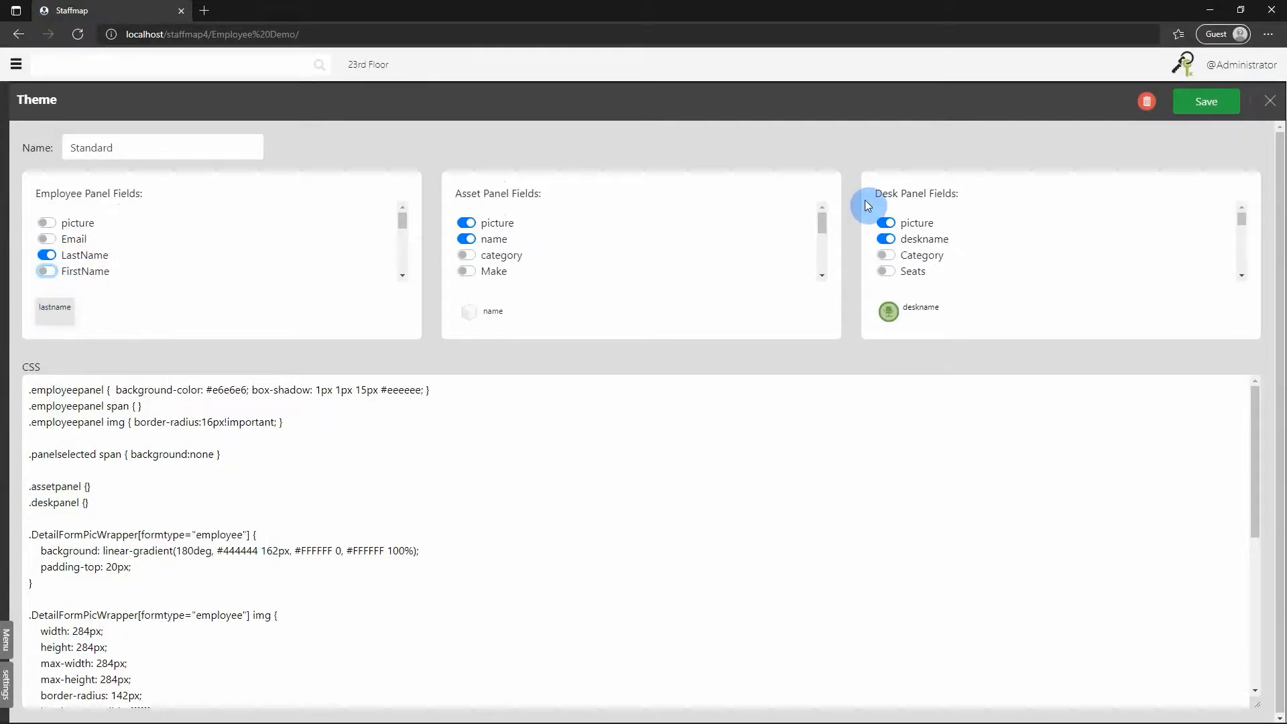
left_click(1205, 101)
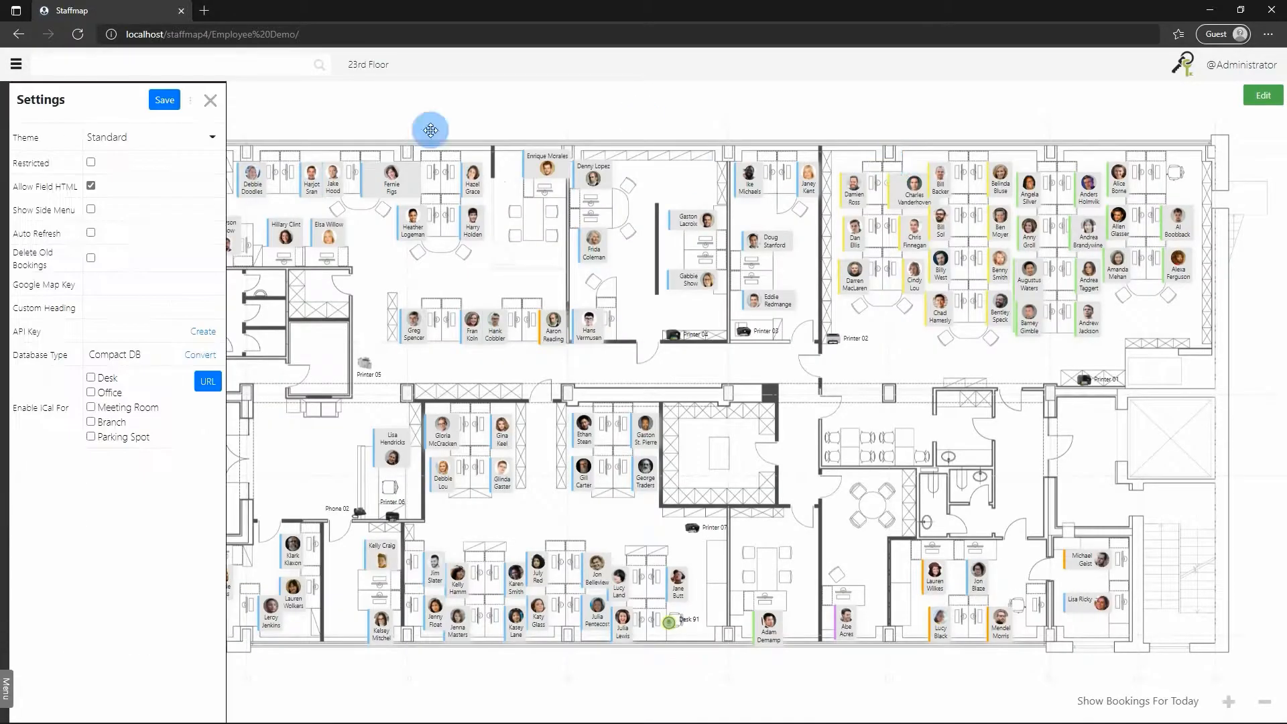
Close the settings, reload the page and examine the employee panels on the 23rd Floor plan.
left_click(210, 100)
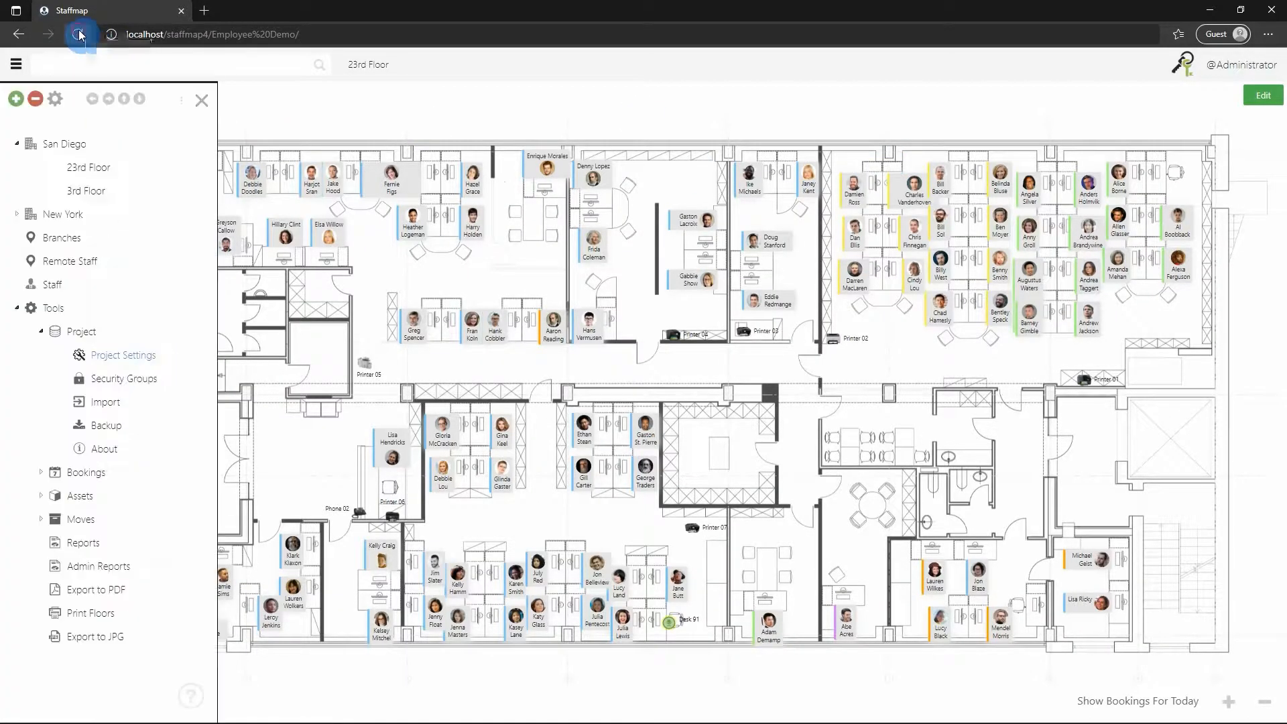
left_click(78, 34)
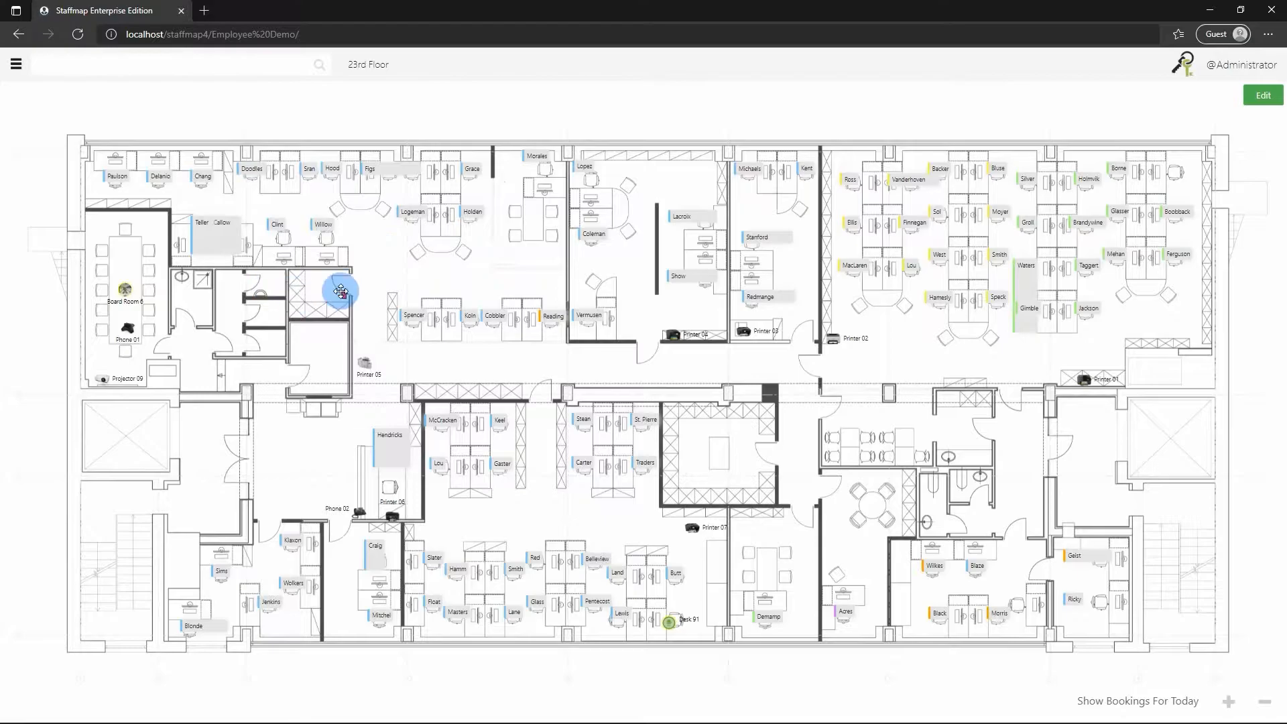
scroll(341, 290, "up", 1)
scroll(605, 382, "up", 3)
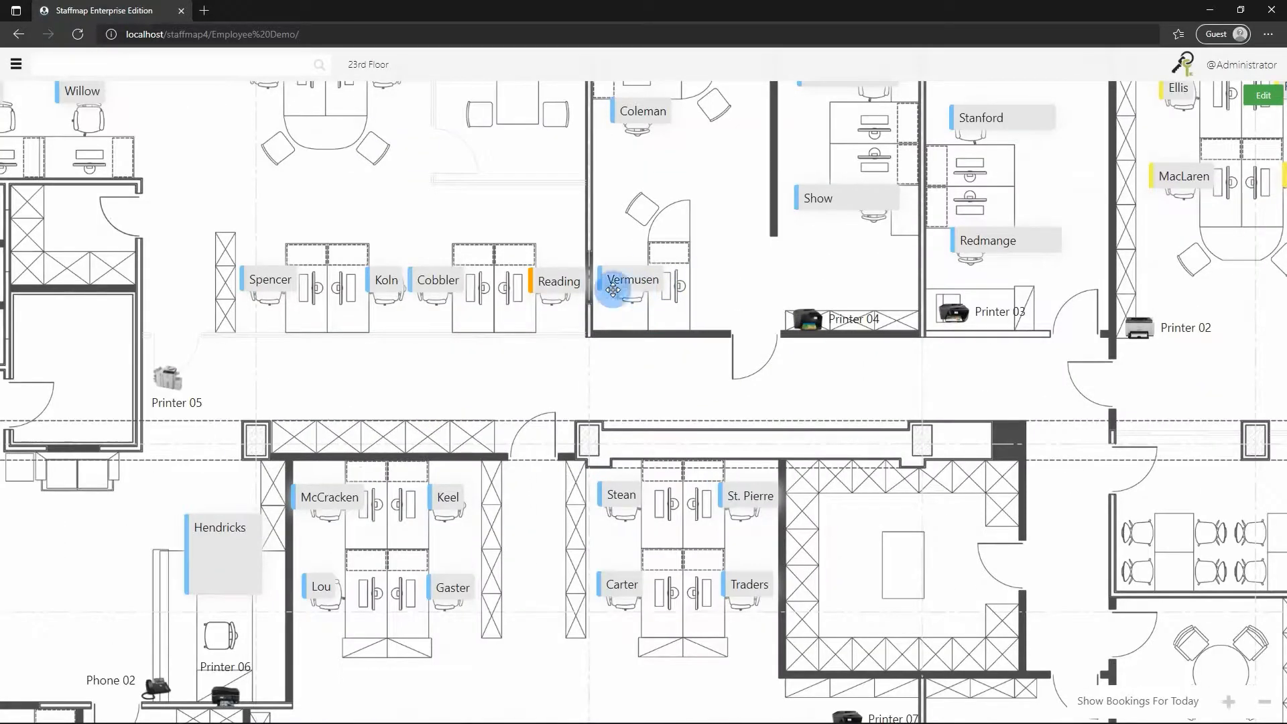
left_click_drag(248, 192, 406, 243)
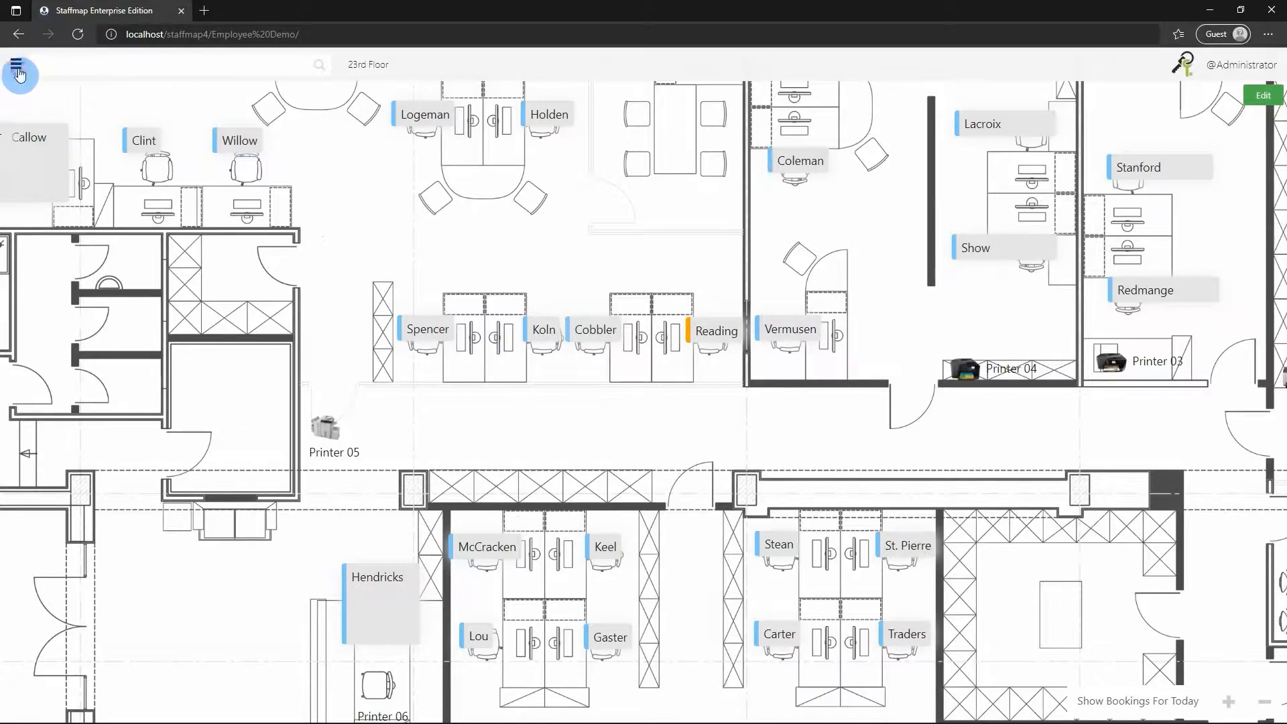
Reopen the Standard theme for editing and turn the employee panel's picture and FirstName fields back on.
left_click(19, 74)
left_click(58, 309)
left_click(67, 331)
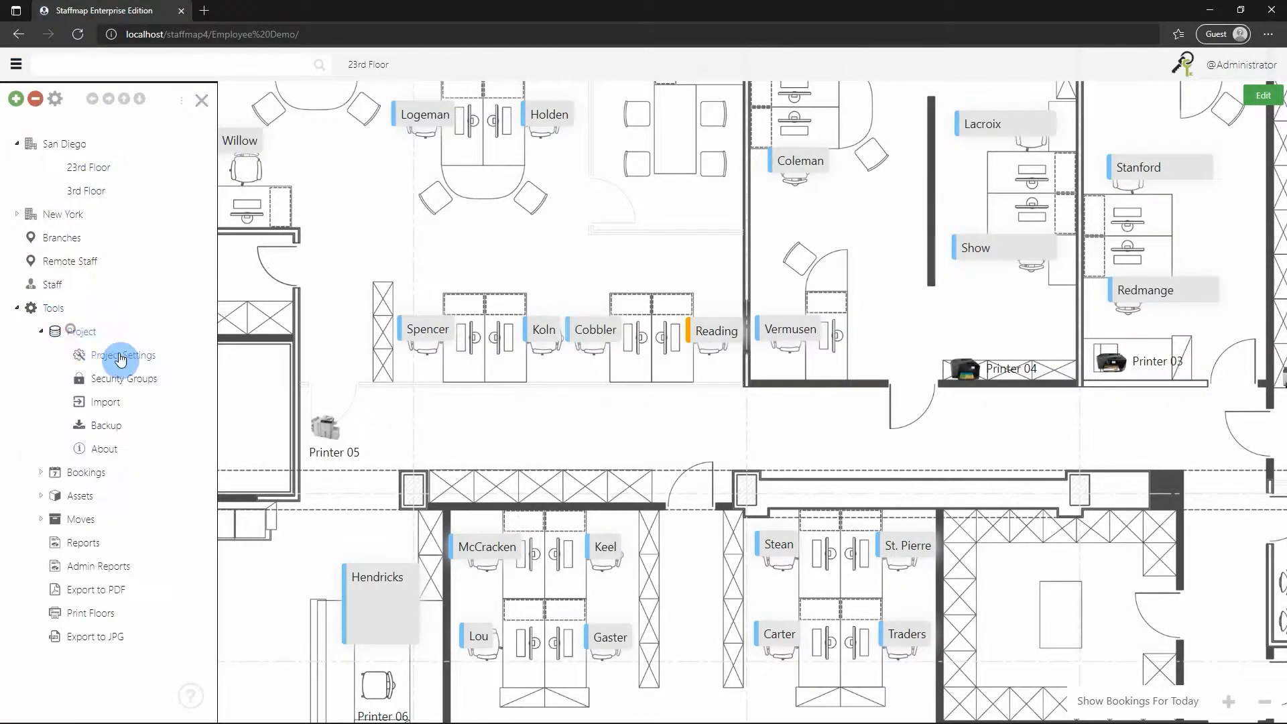
left_click(121, 357)
left_click(210, 137)
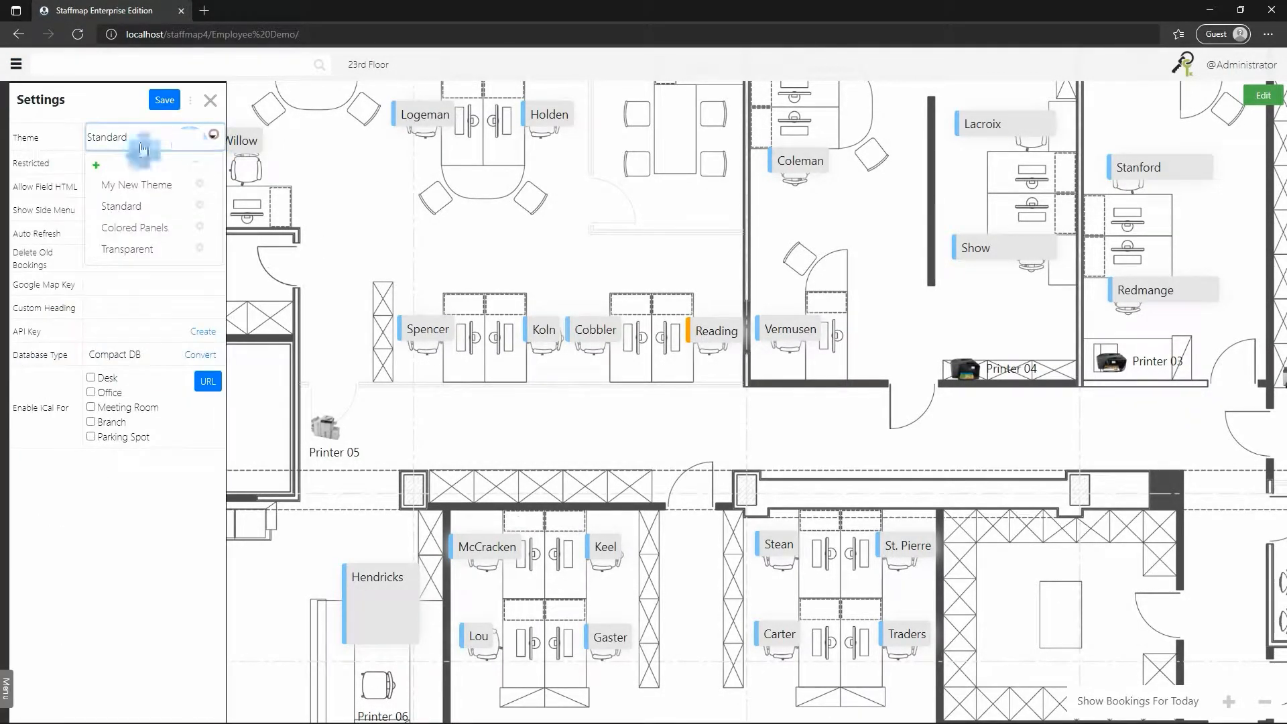
left_click(198, 211)
left_click(54, 240)
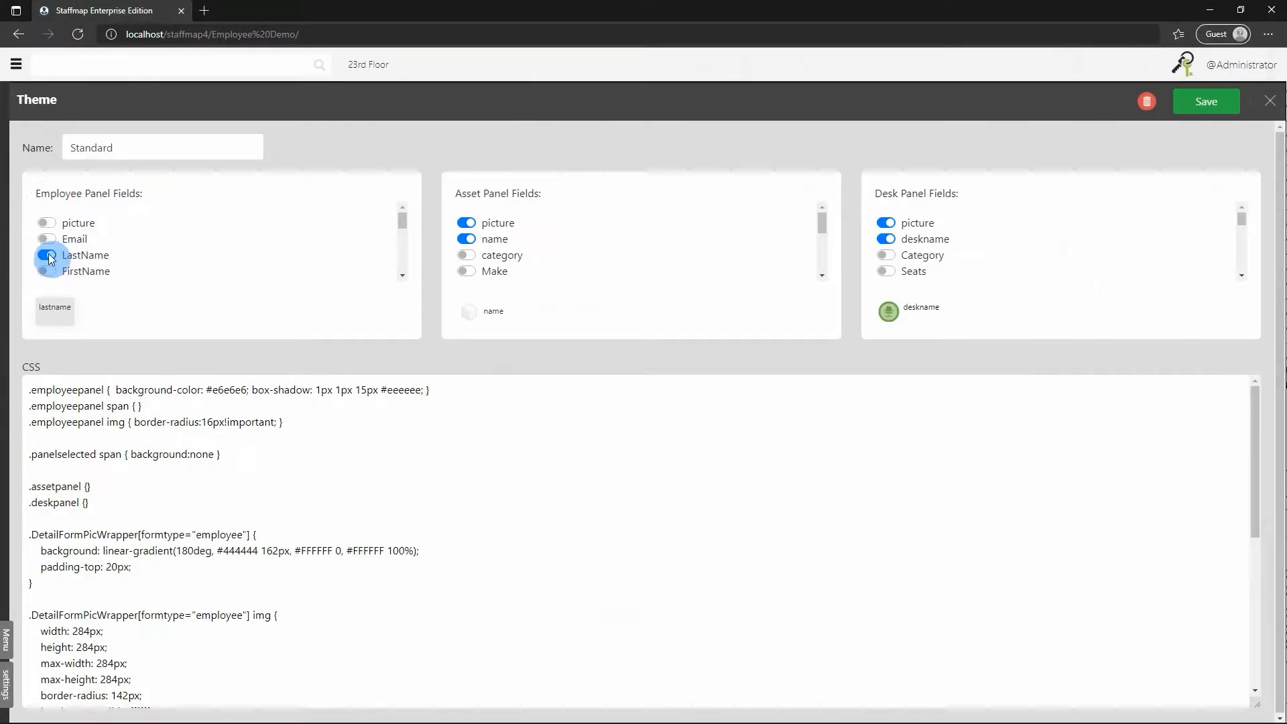
left_click(46, 223)
left_click(48, 272)
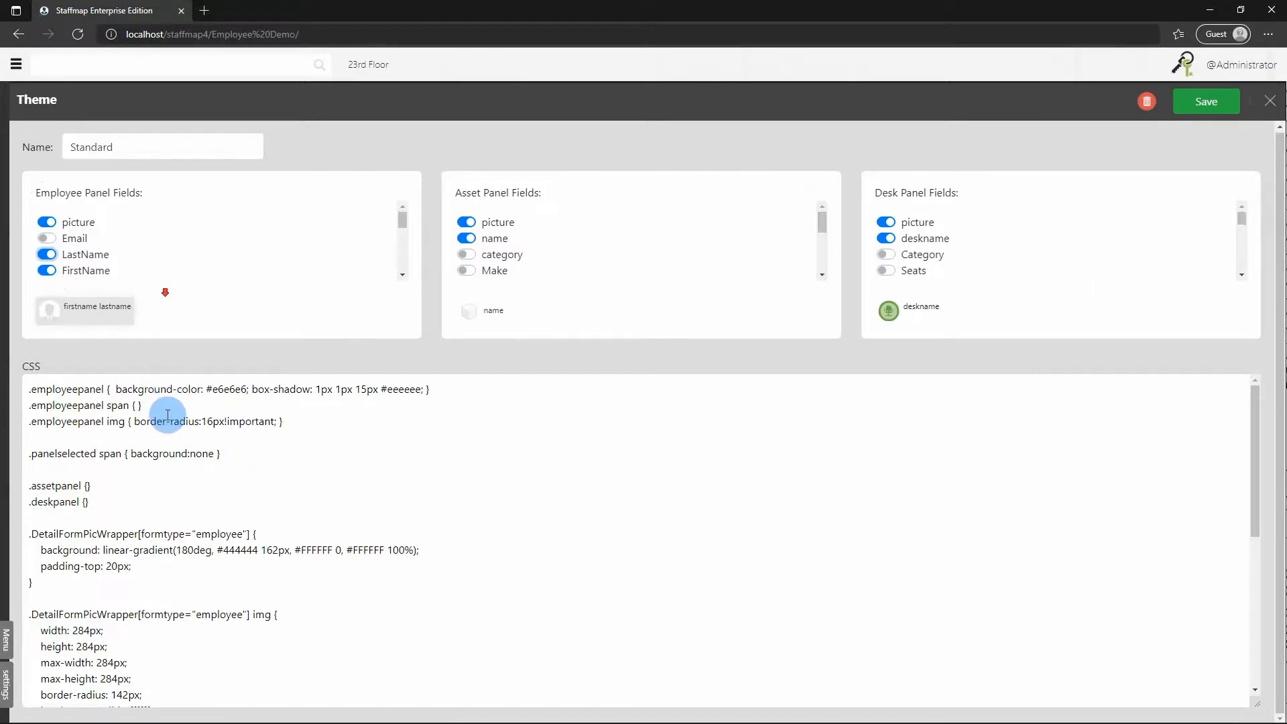
Set the background-color of the .employeepanel rule in the Standard theme's CSS to #000000.
scroll(168, 413, "down", 1)
scroll(173, 429, "up", 1)
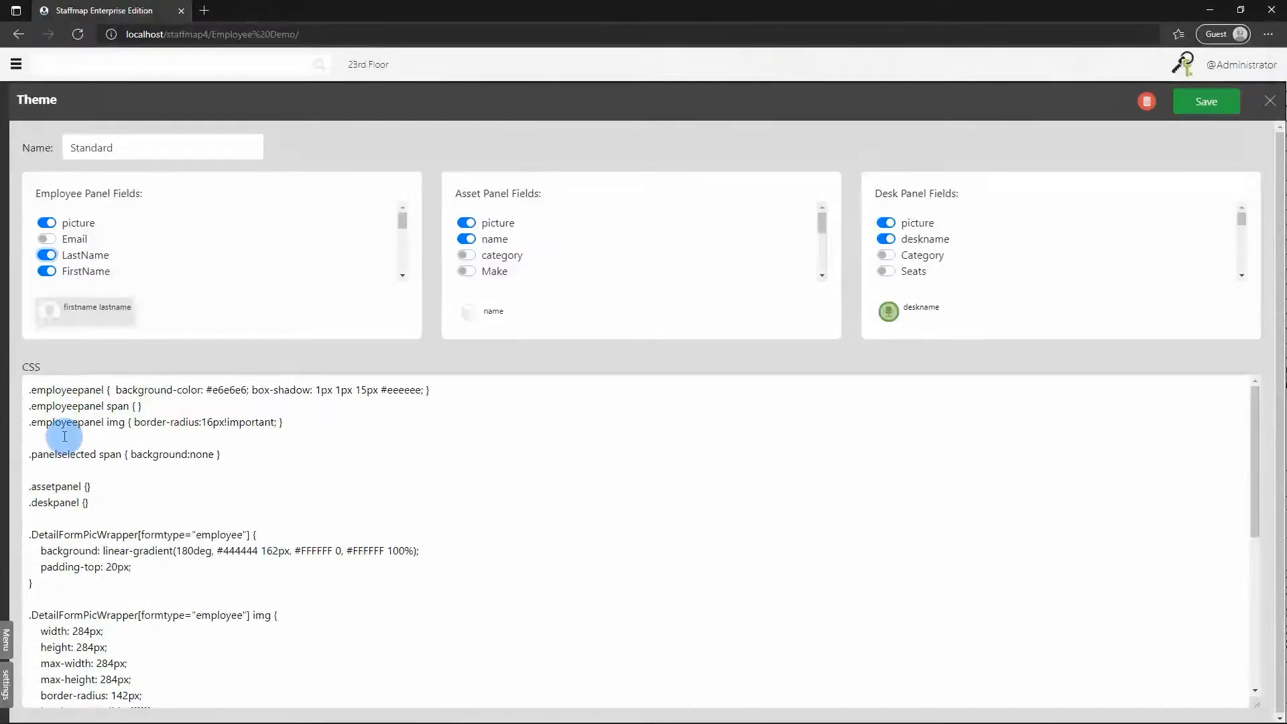
scroll(94, 463, "down", 3)
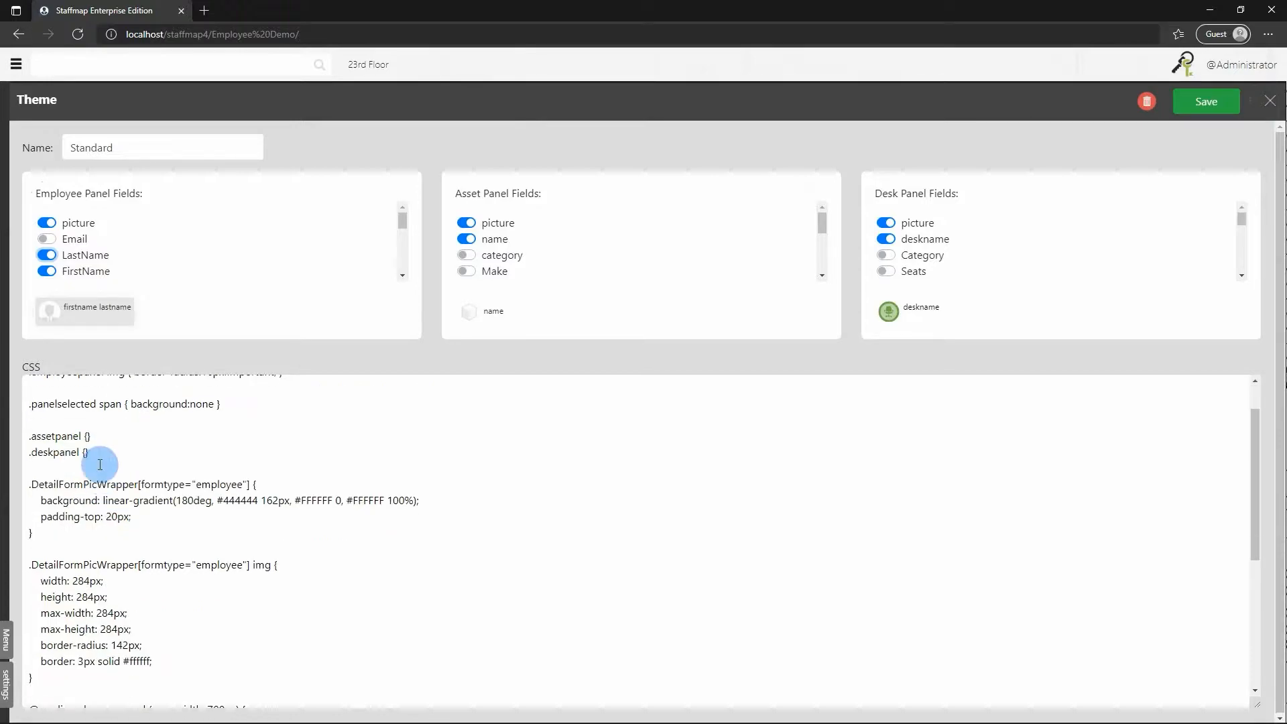
scroll(158, 410, "down", 4)
scroll(149, 453, "up", 7)
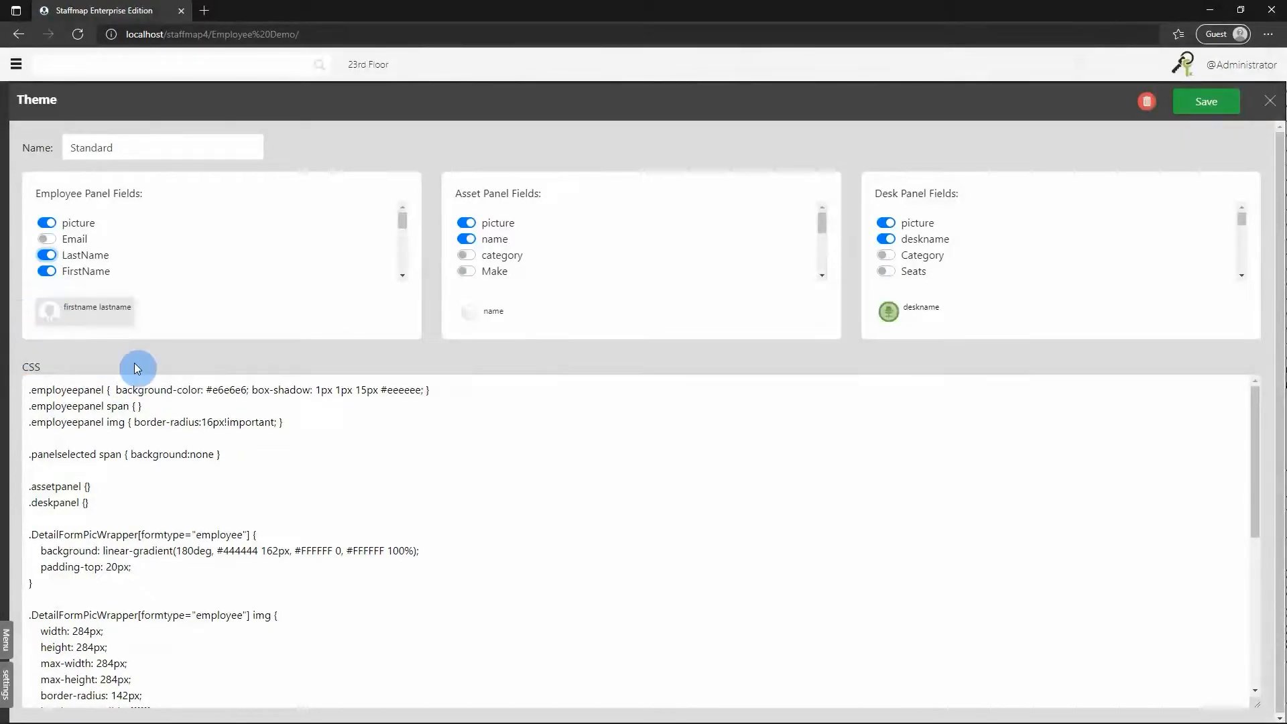
left_click(229, 390)
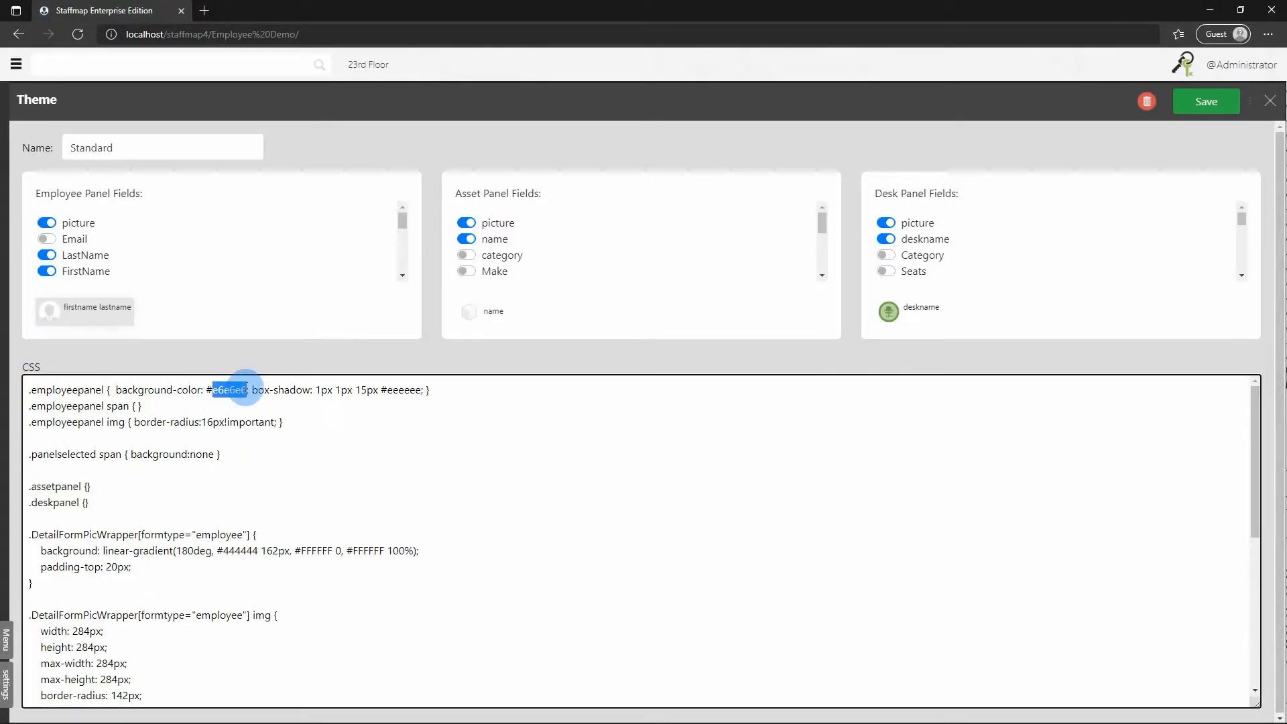
type("000000")
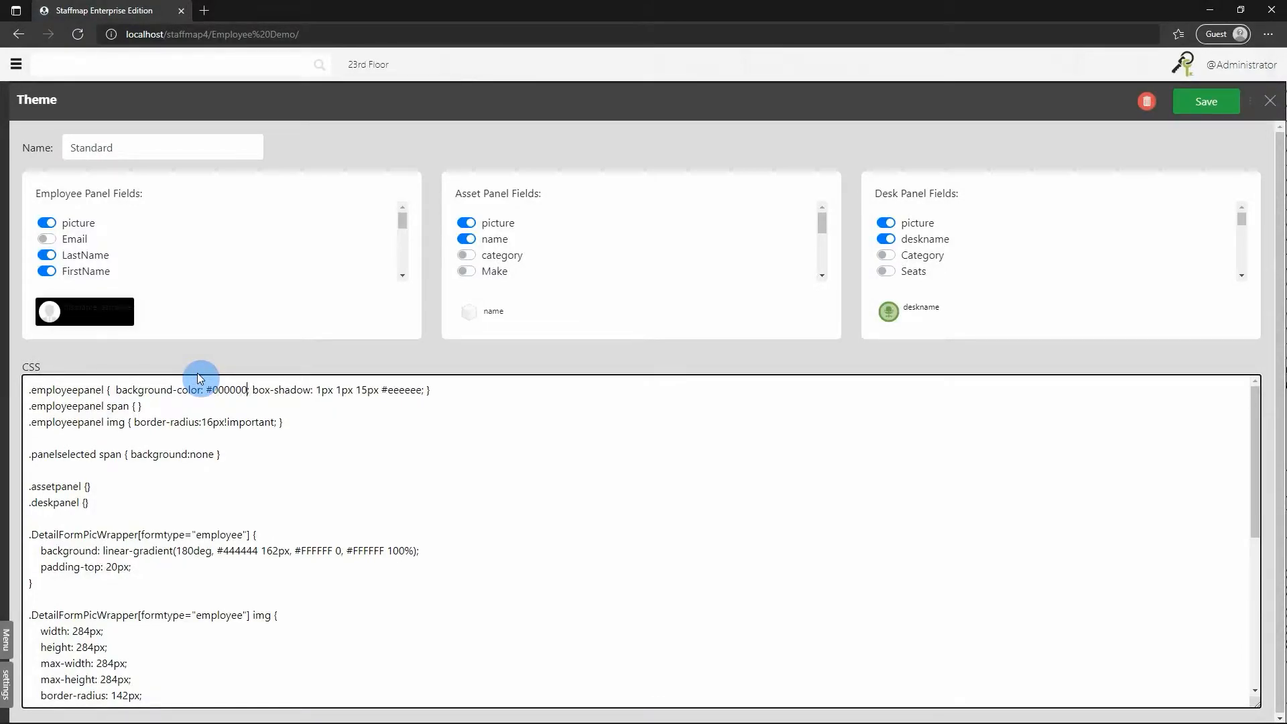
Add color: white; to the .employeepanel span rule in the CSS and save the Standard theme.
left_click(137, 406)
type("color ")
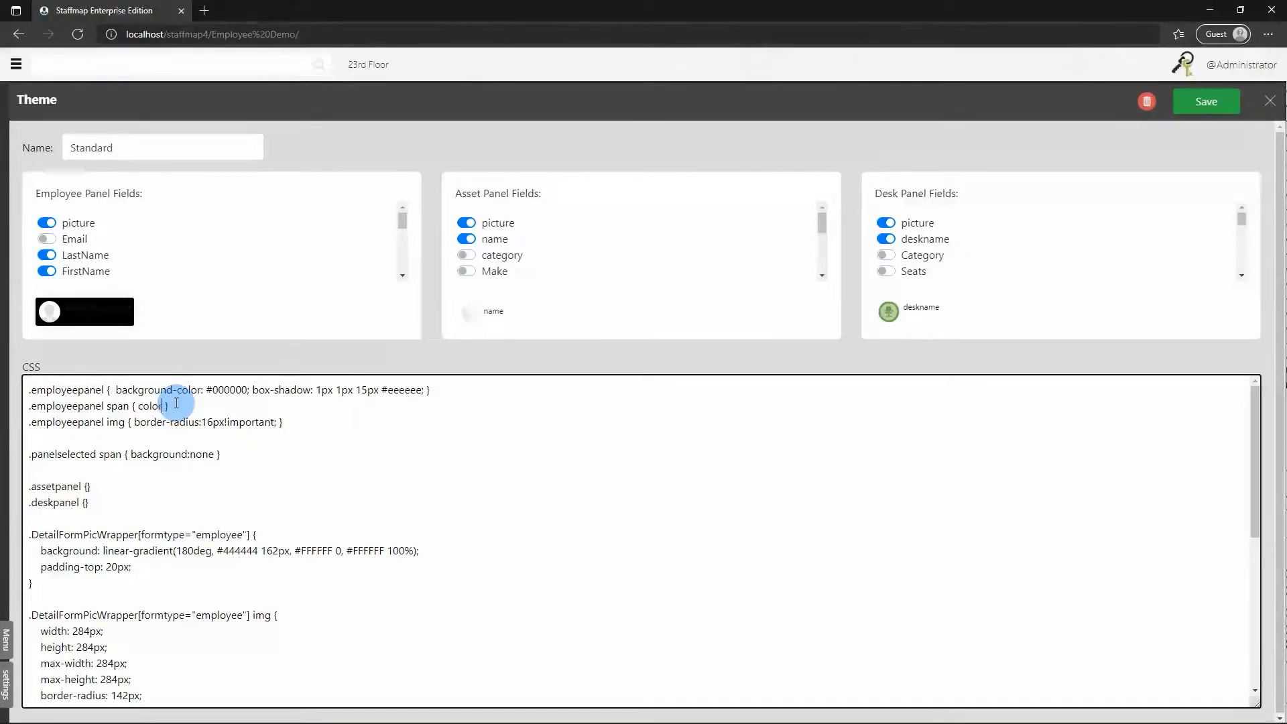
type(": white;")
left_click(316, 439)
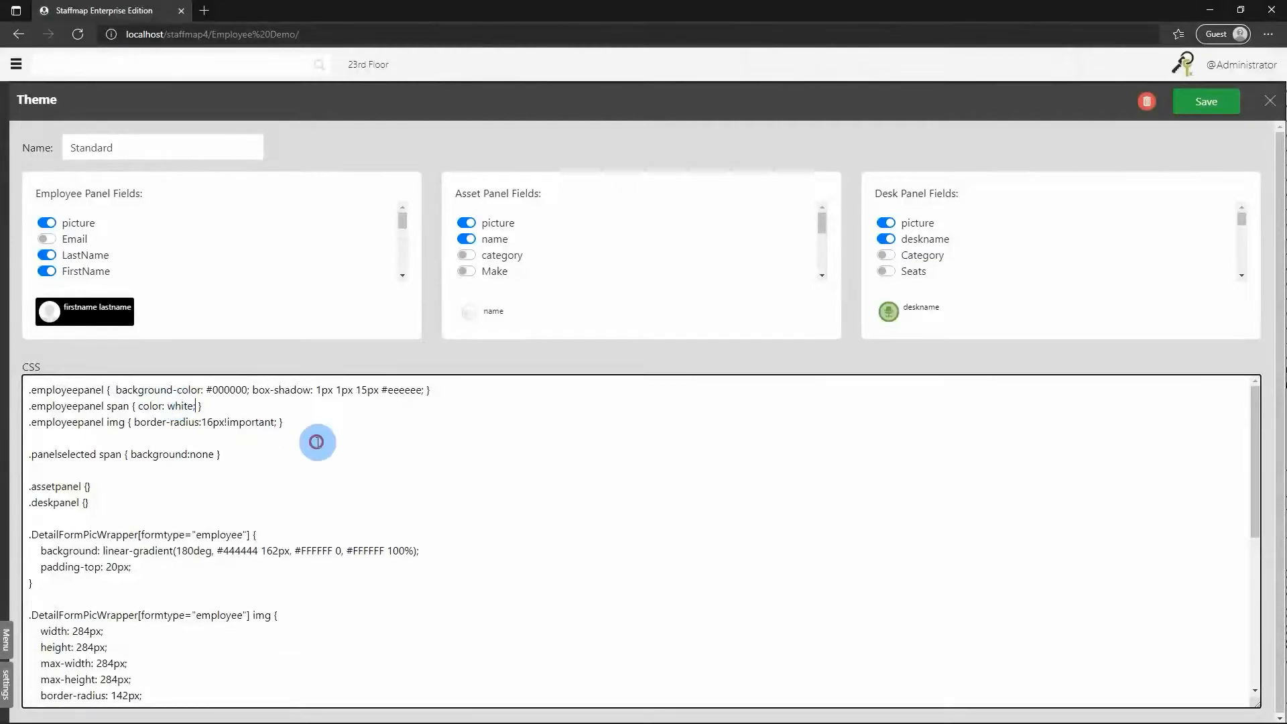
left_click(1205, 107)
Check the employee panels on the 23rd Floor plan, switch the project theme to Colored Panels and save the settings.
scroll(459, 271, "up", 3)
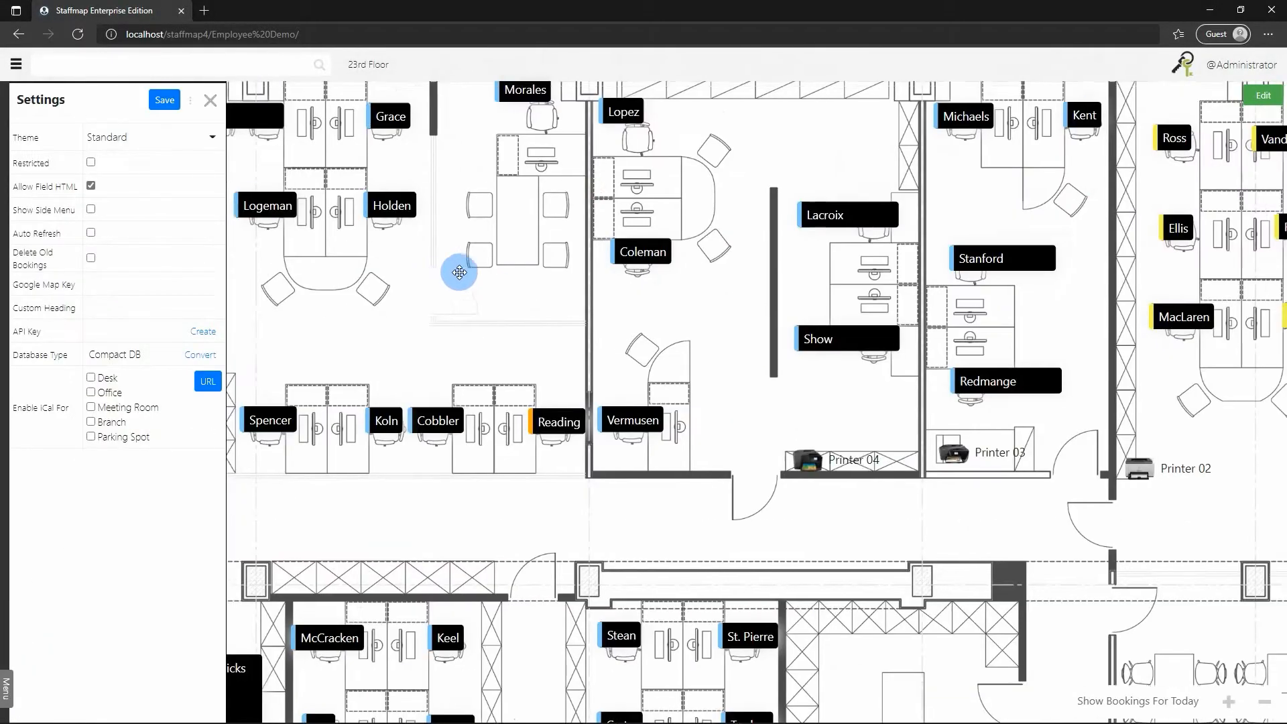
scroll(459, 272, "down", 3)
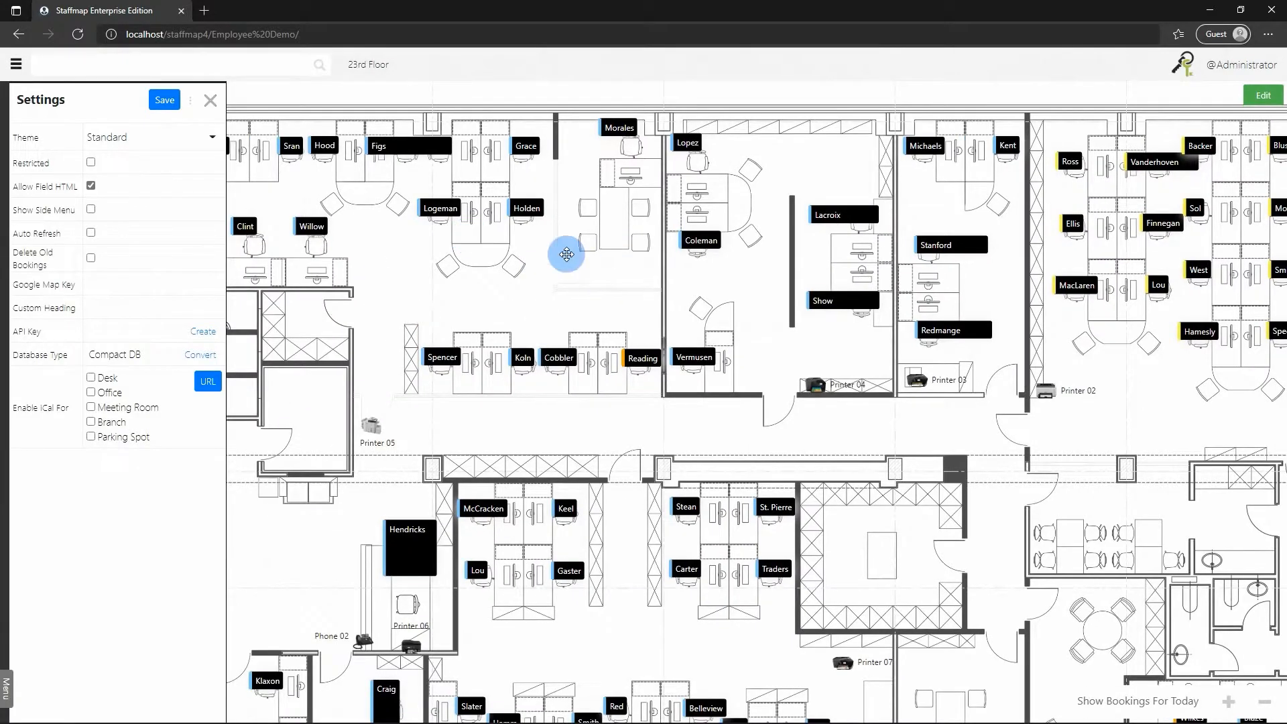
scroll(567, 254, "down", 1)
scroll(790, 438, "down", 1)
left_click_drag(768, 347, 910, 269)
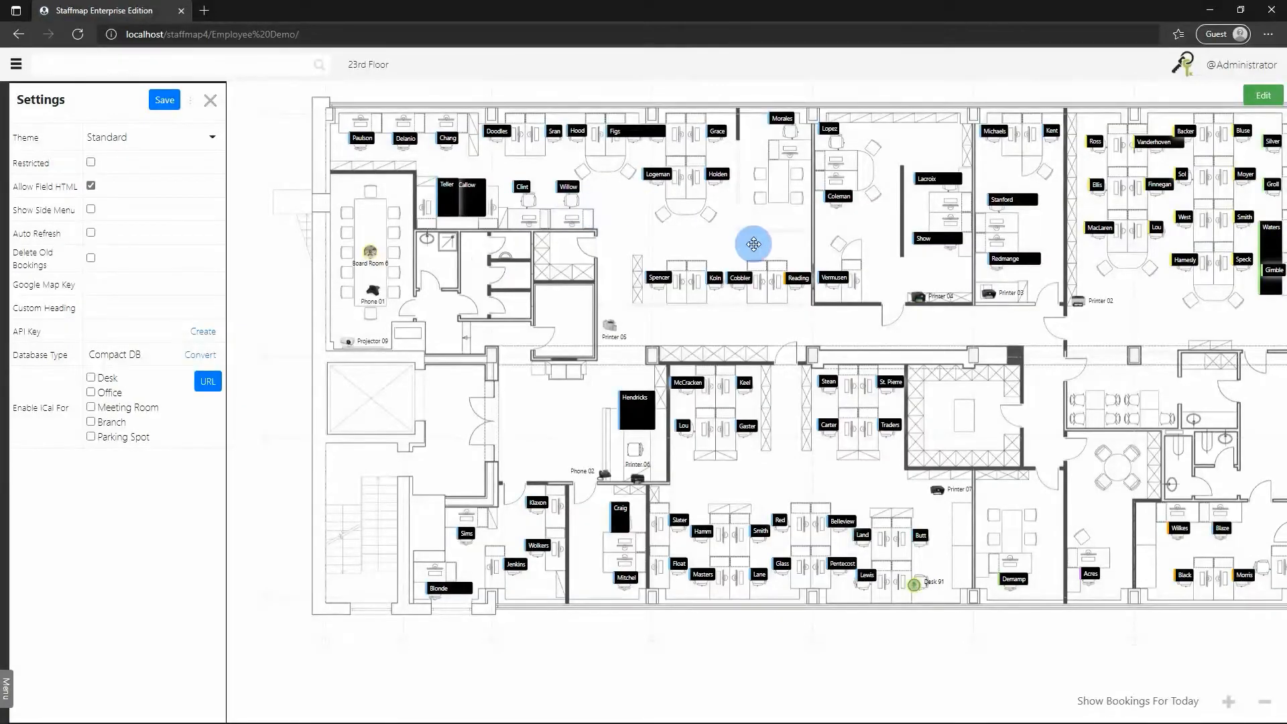
left_click(214, 140)
left_click(160, 235)
left_click(168, 104)
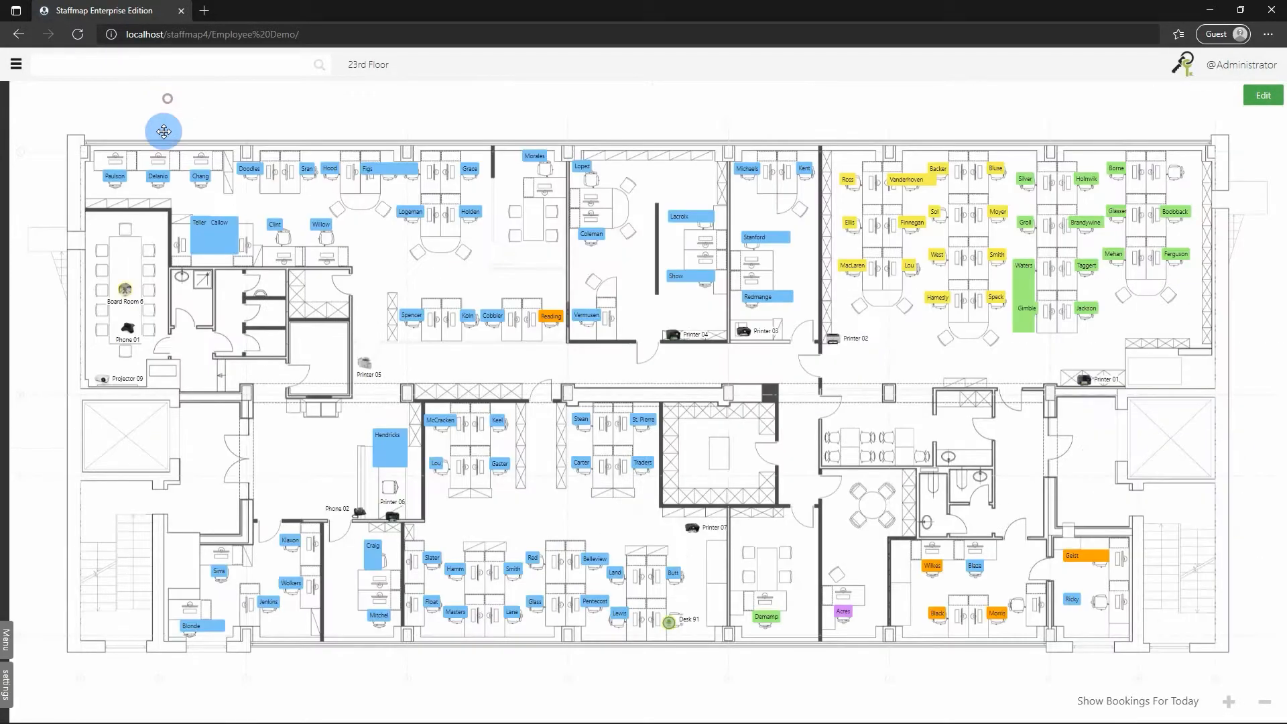
Open the details of a Human Resources, an Accounting and a Marketing employee to compare their departments with the panel colors.
scroll(912, 322, "up", 3)
left_click_drag(866, 368, 549, 453)
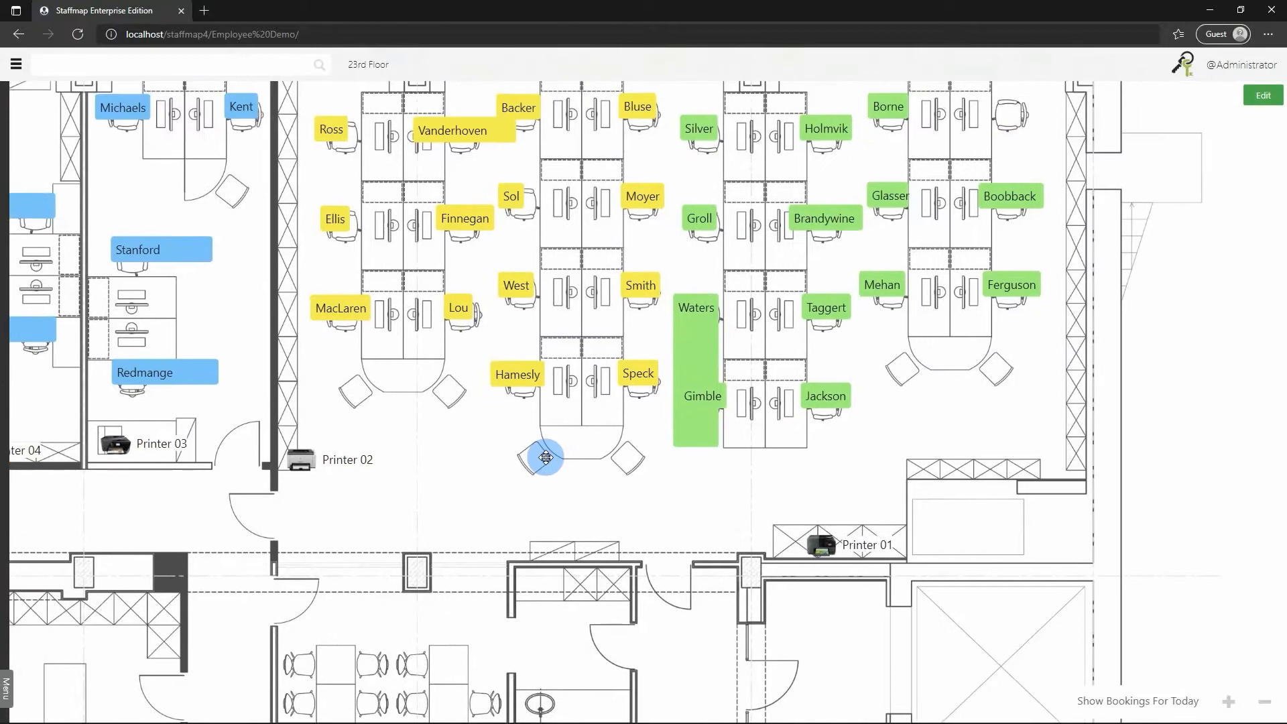
left_click(697, 305)
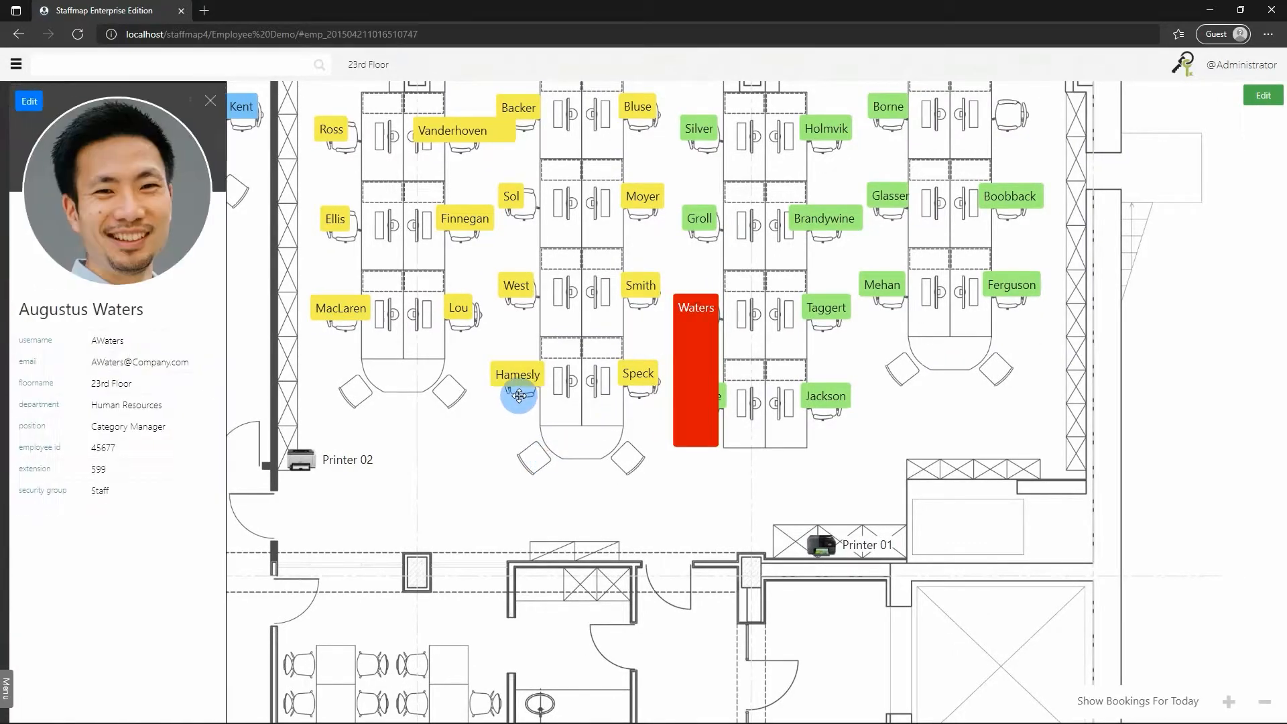
left_click(210, 105)
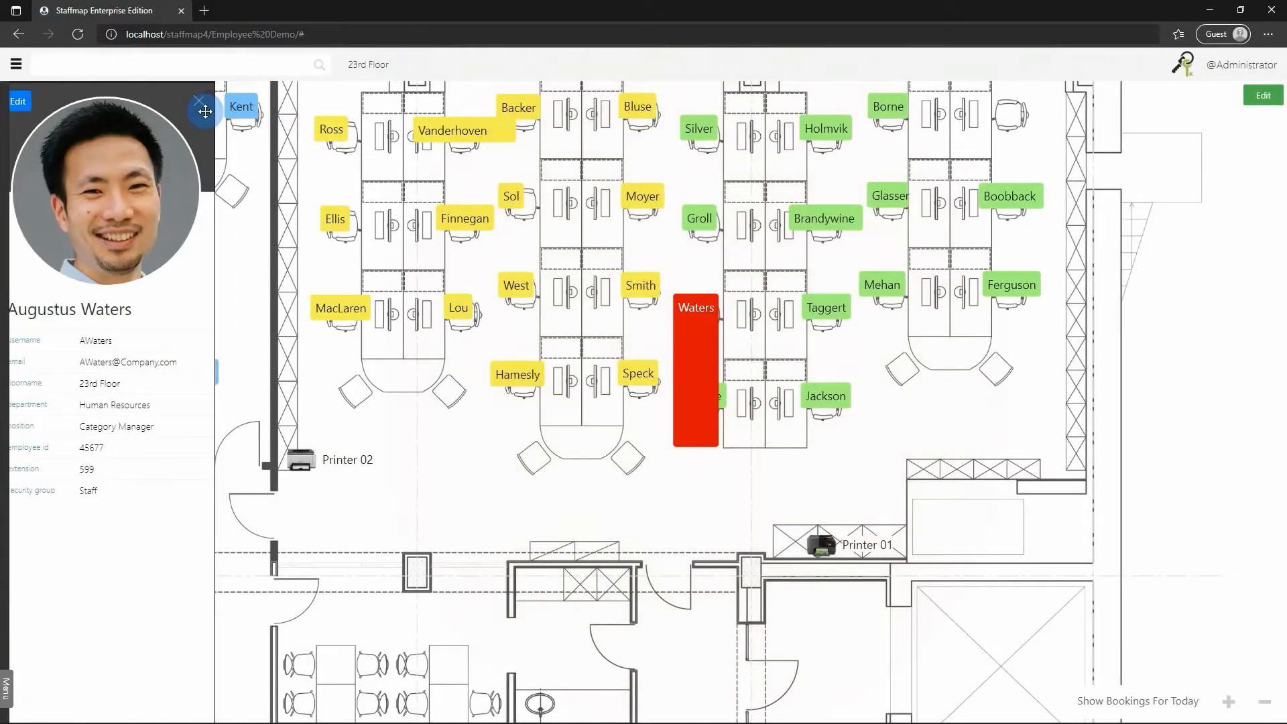
scroll(882, 360, "up", 2)
left_click_drag(881, 360, 753, 411)
left_click(707, 293)
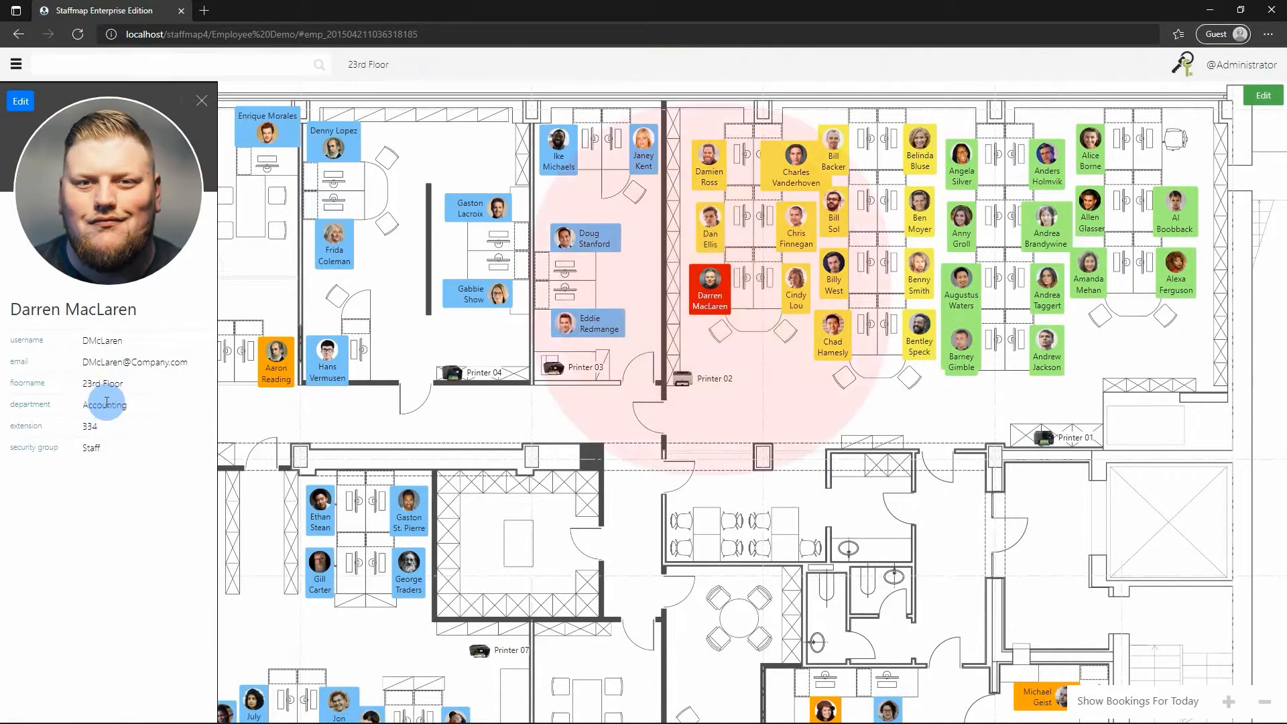
left_click(553, 335)
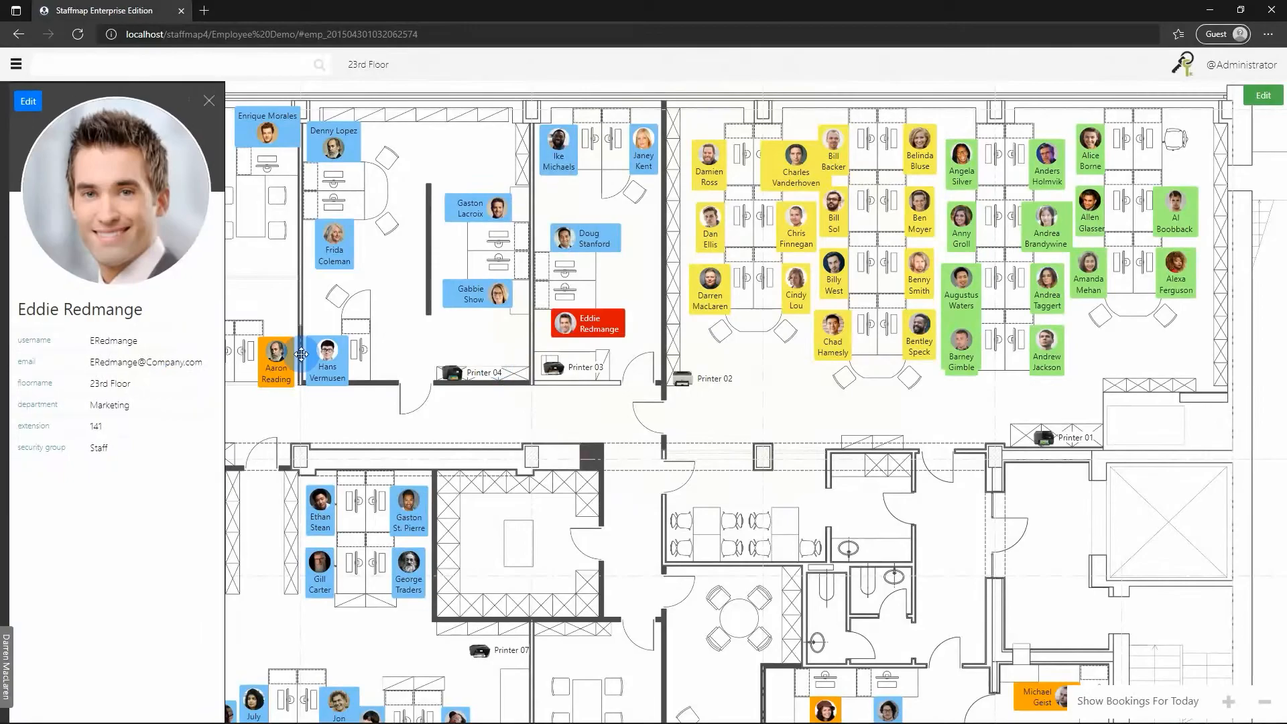
left_click(129, 381)
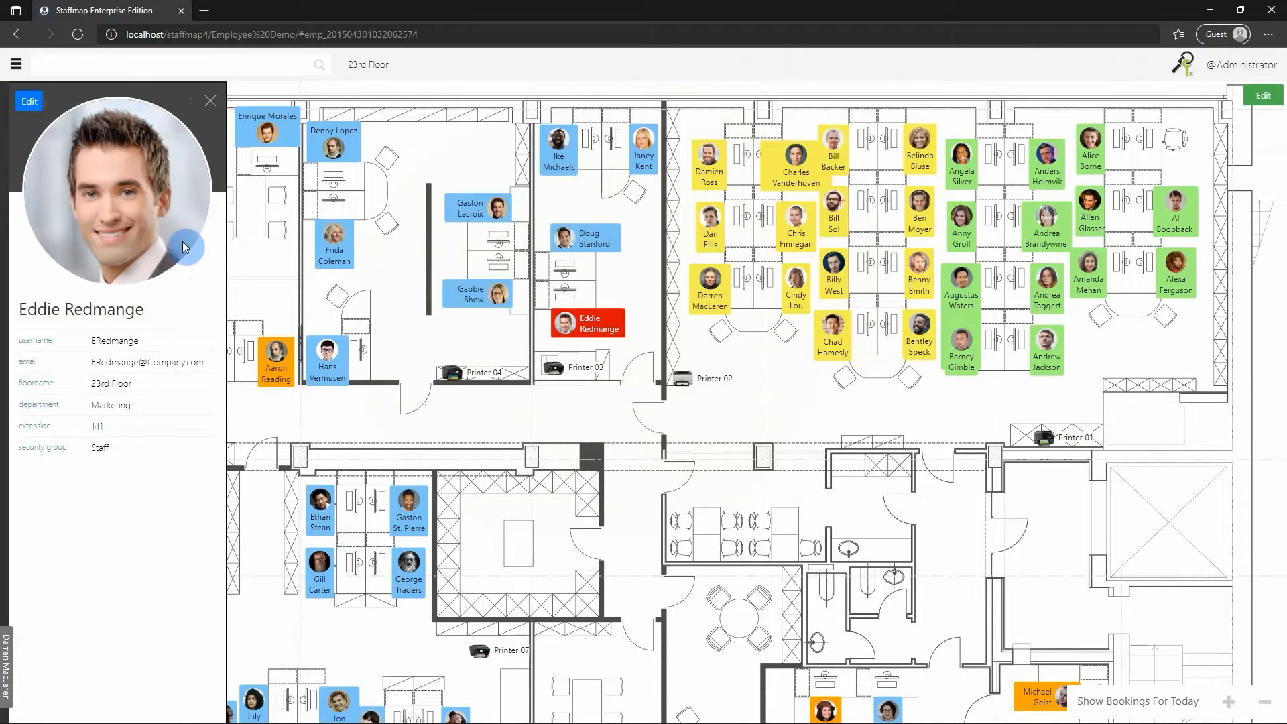
Open the field editor from the Marketing employee's record, inspect the department field's Panel Class option, and close the editor without saving.
left_click(29, 100)
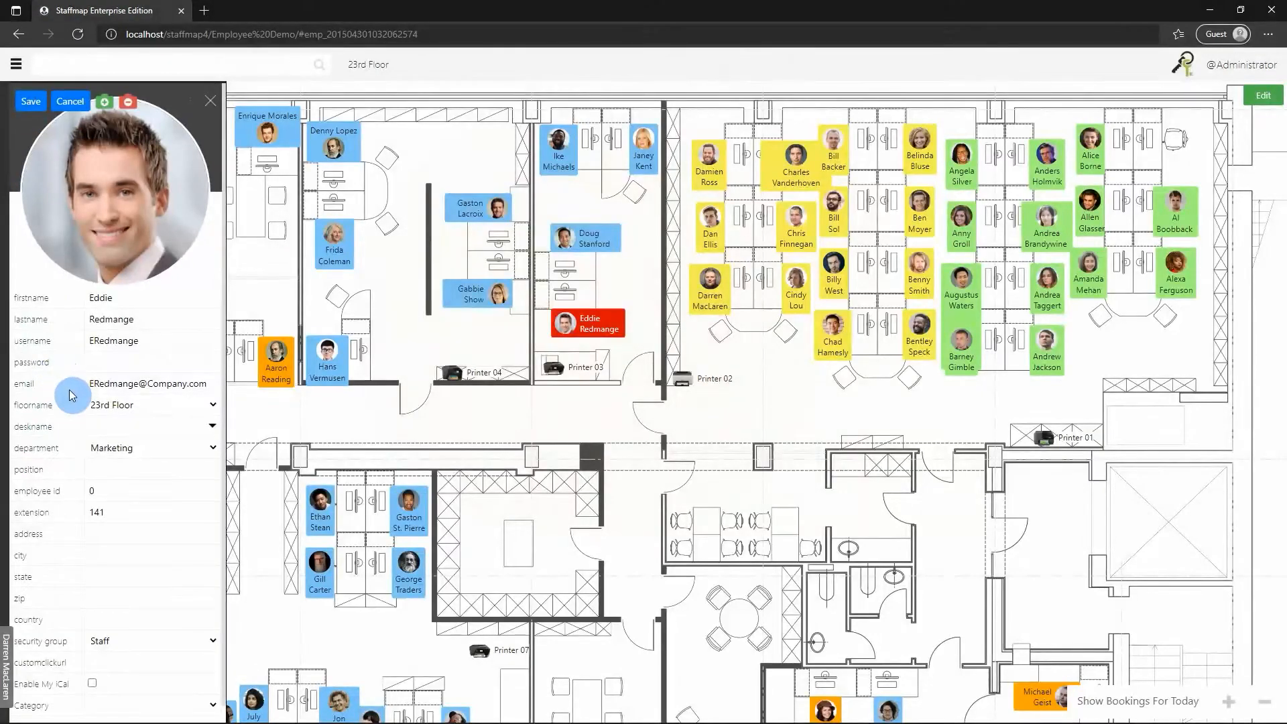
scroll(73, 395, "down", 1)
left_click(191, 709)
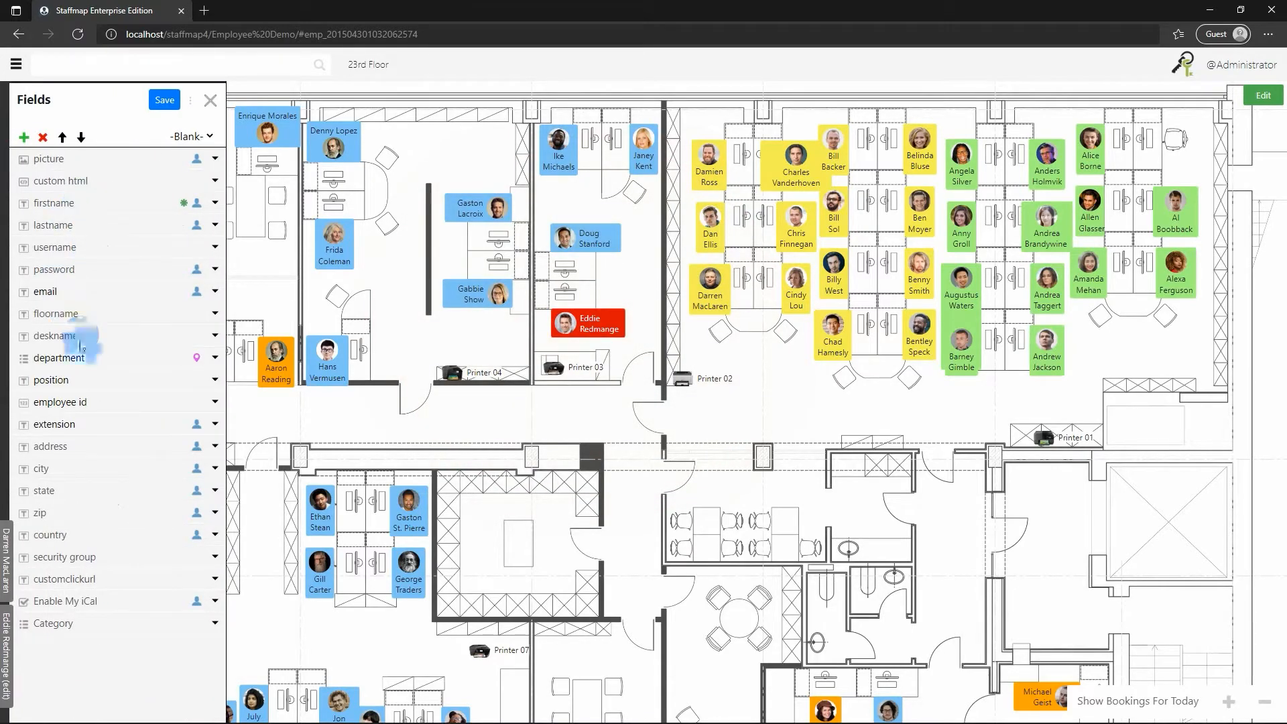
left_click(204, 366)
left_click(24, 410)
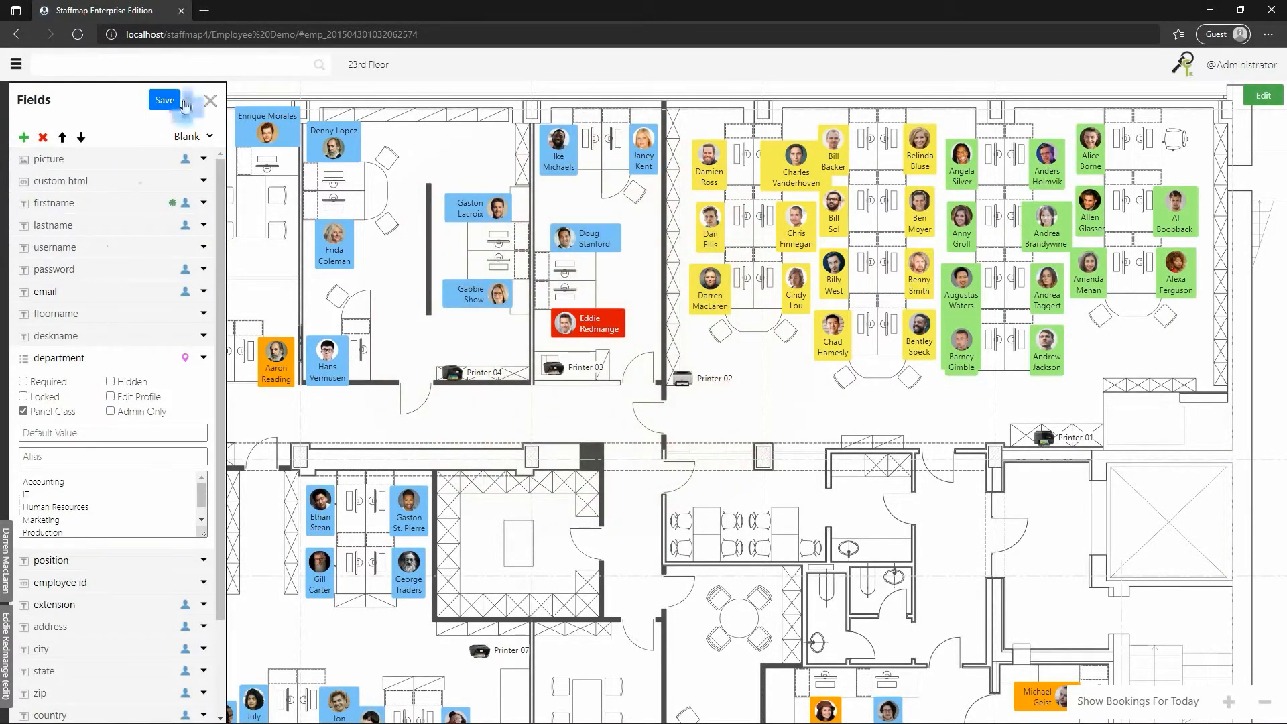
left_click(210, 101)
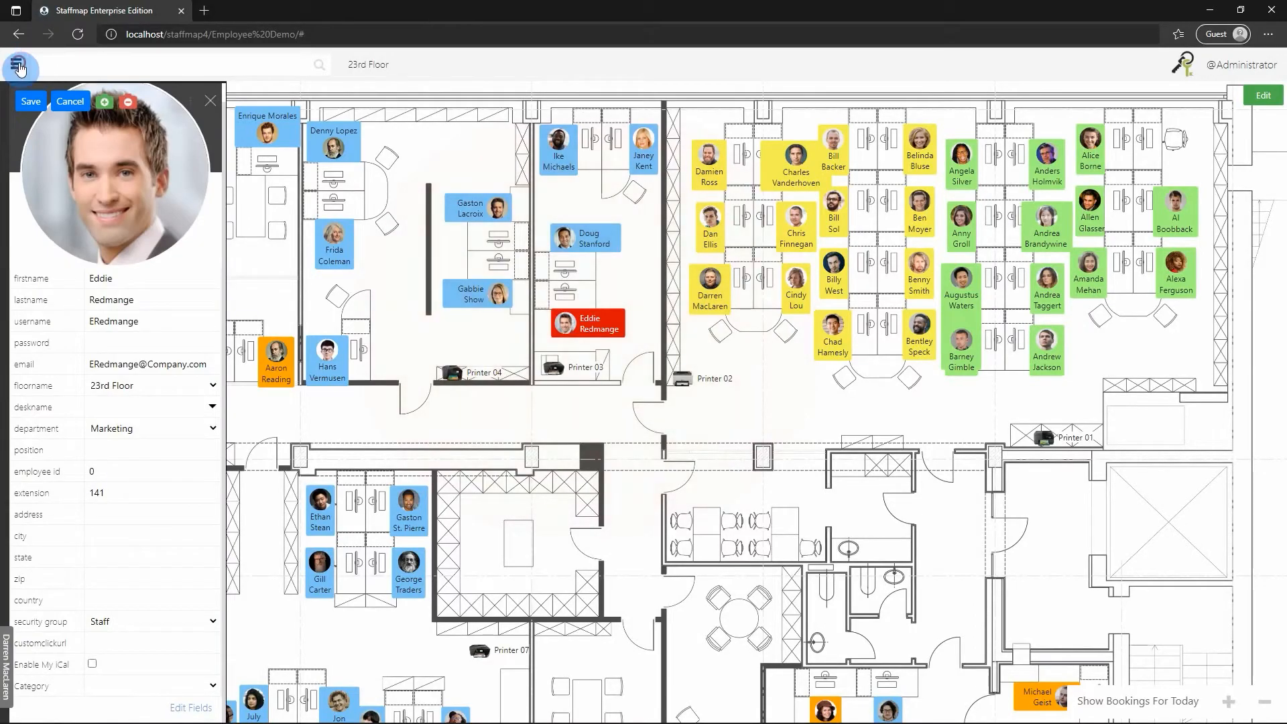
Return to the project settings and open the Colored Panels theme for editing.
left_click(18, 67)
left_click(42, 308)
left_click(70, 331)
left_click(143, 360)
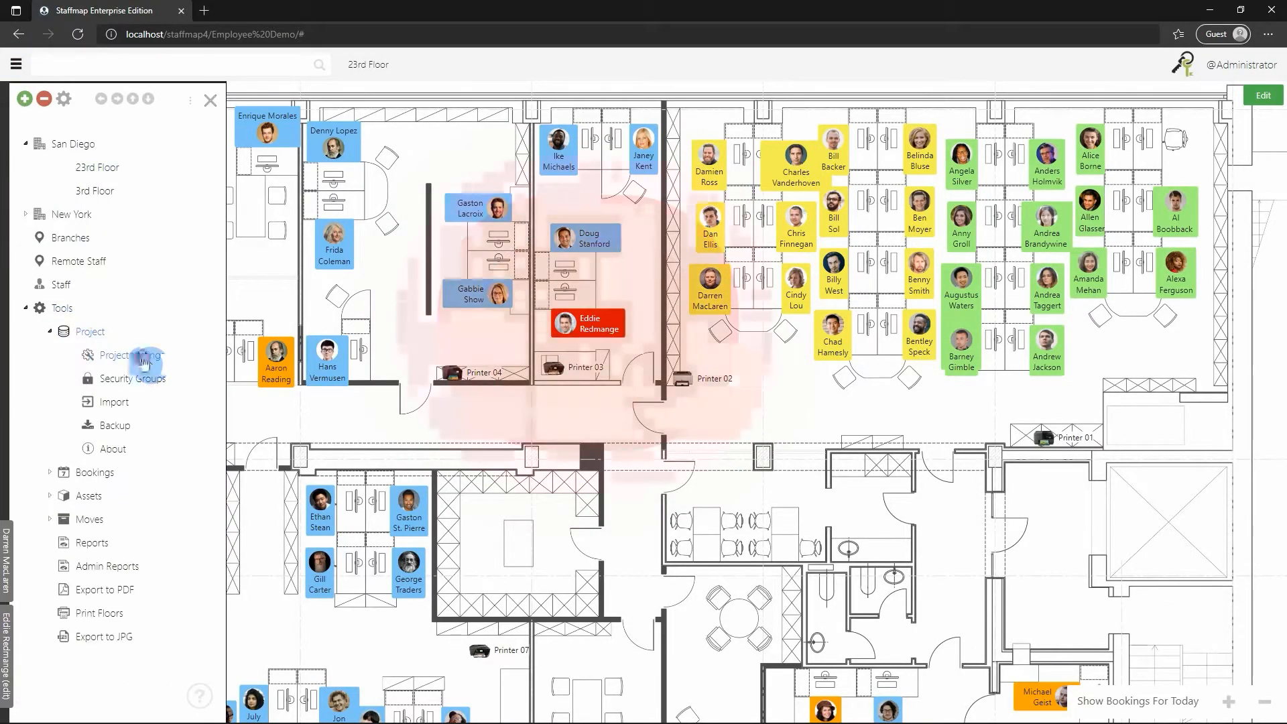
left_click(213, 137)
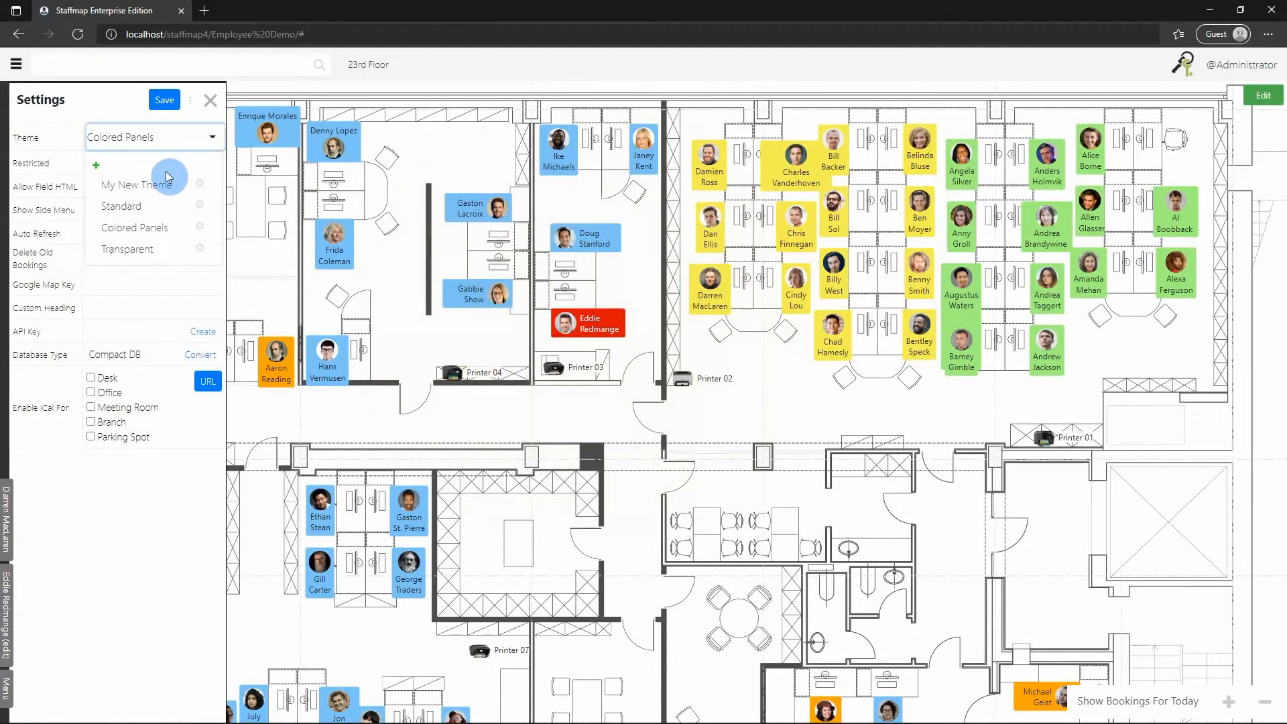
left_click(199, 229)
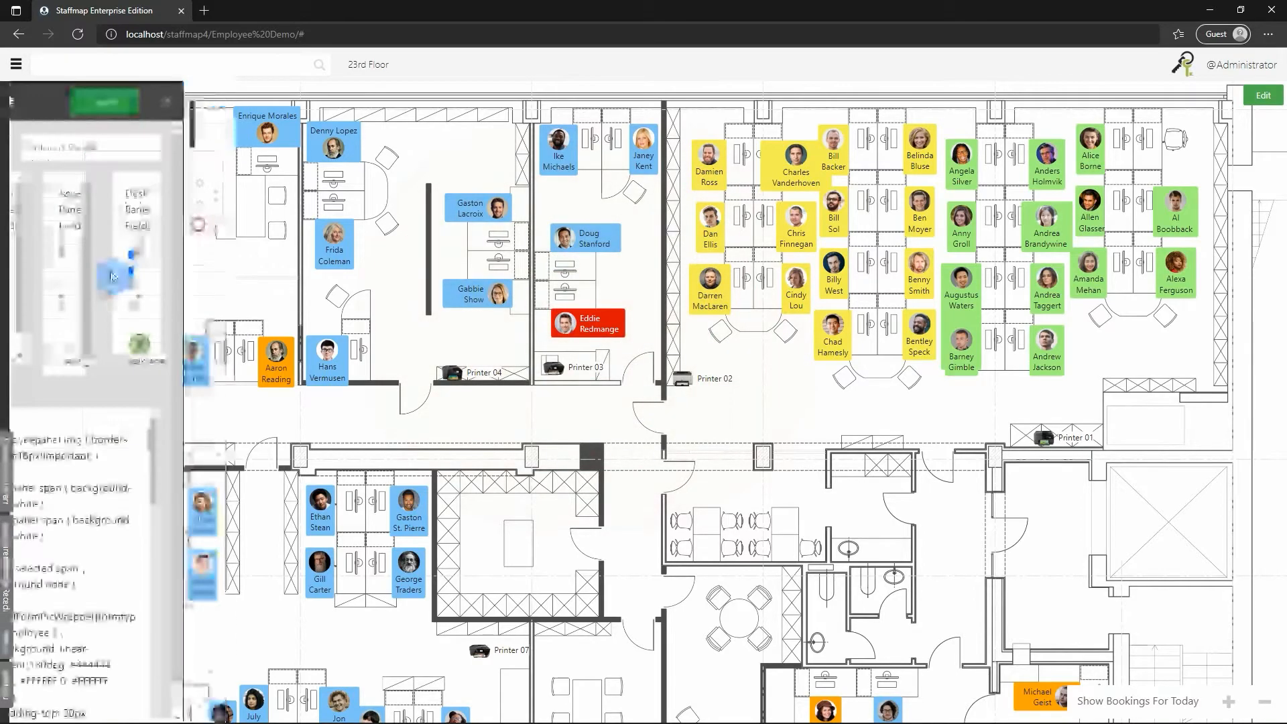
Examine the department background-color rules in the Colored Panels theme's CSS, including how the .department_accounting class name is composed.
scroll(209, 481, "down", 3)
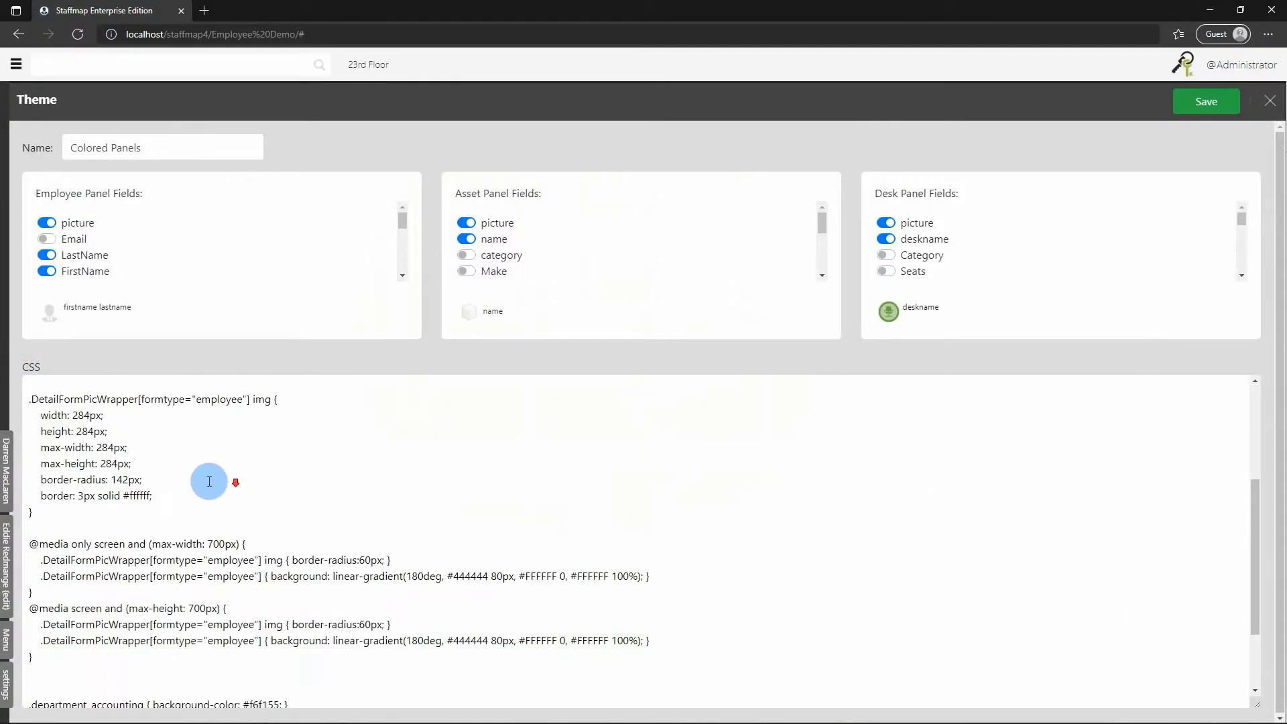
scroll(209, 481, "down", 2)
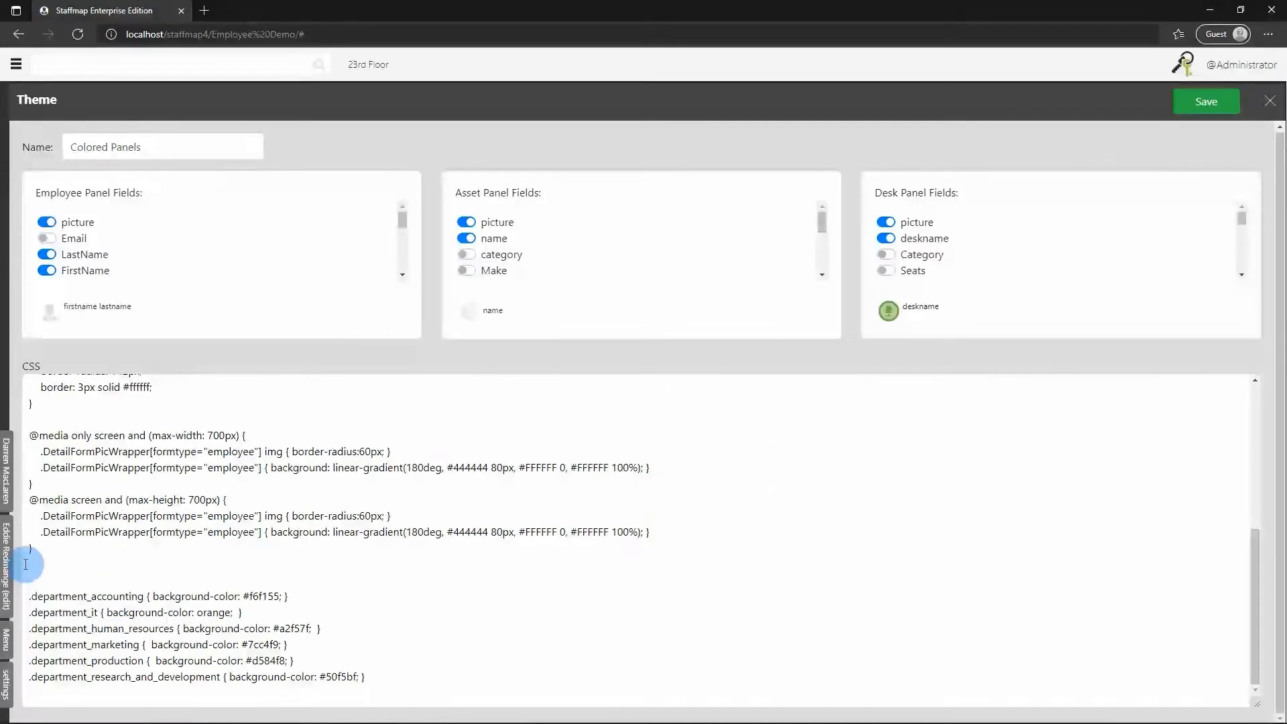
left_click_drag(34, 582, 283, 641)
left_click(112, 615)
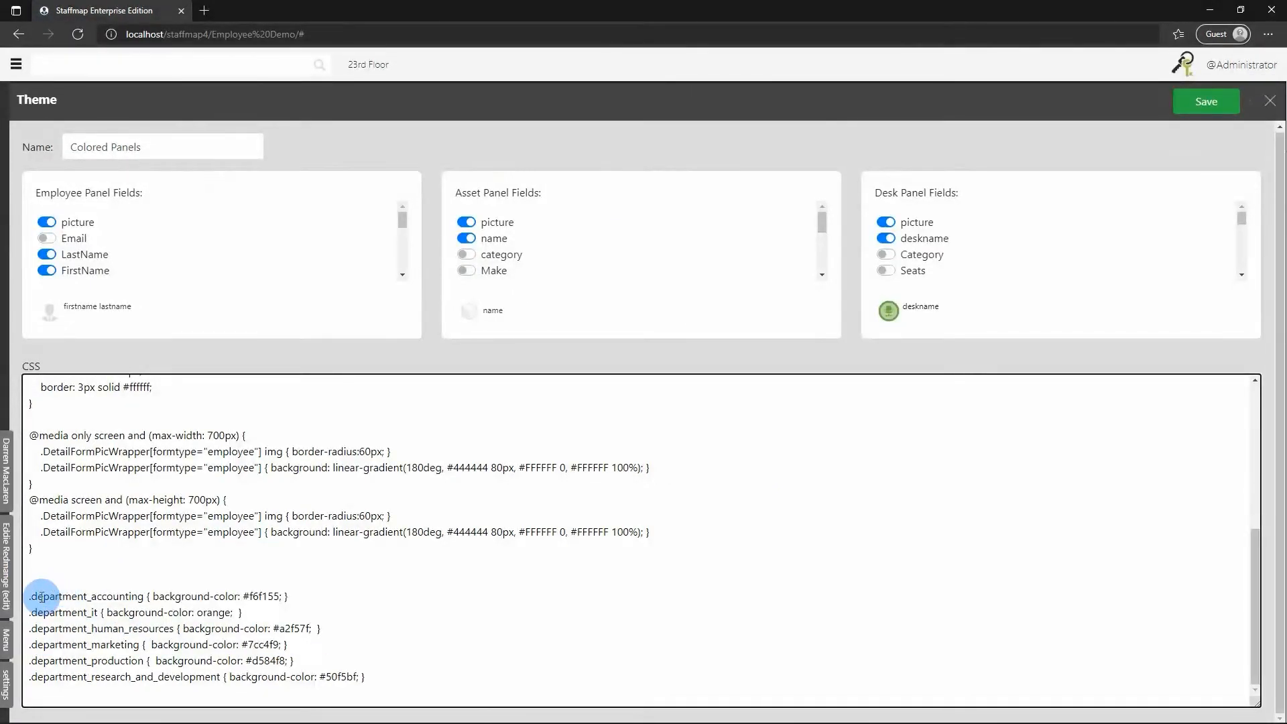
left_click_drag(34, 597, 64, 601)
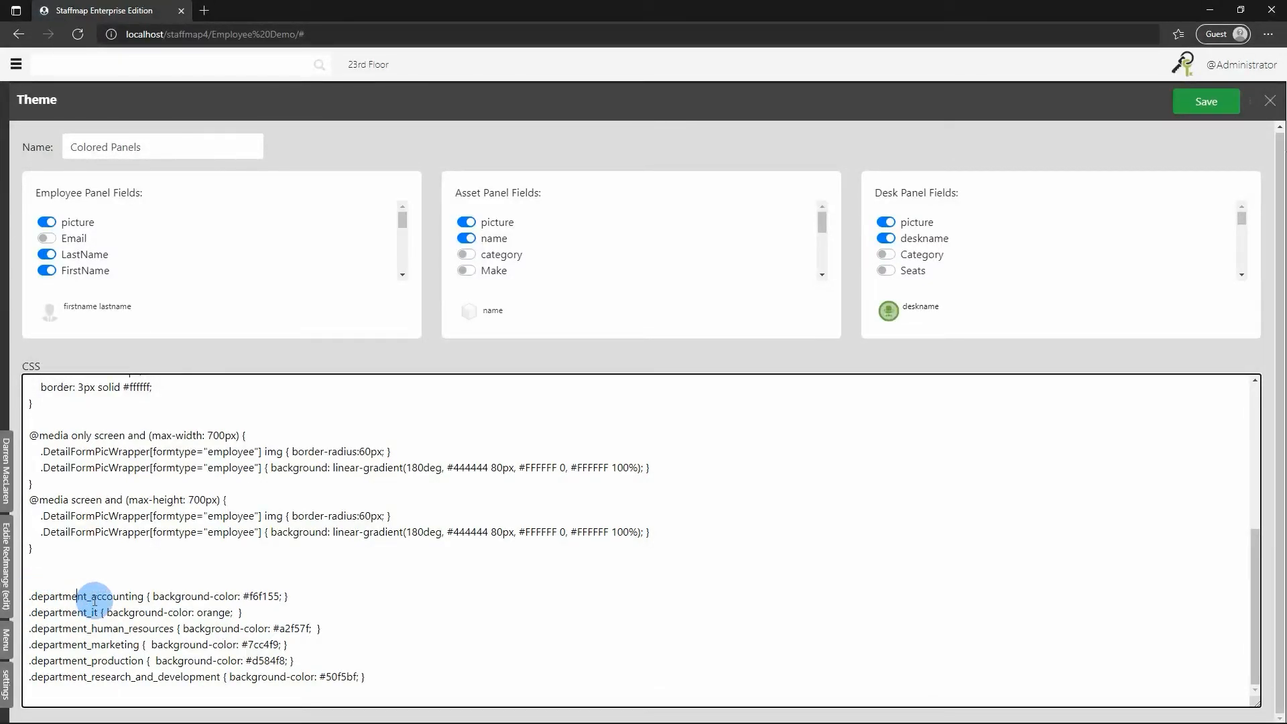
left_click_drag(94, 597, 137, 598)
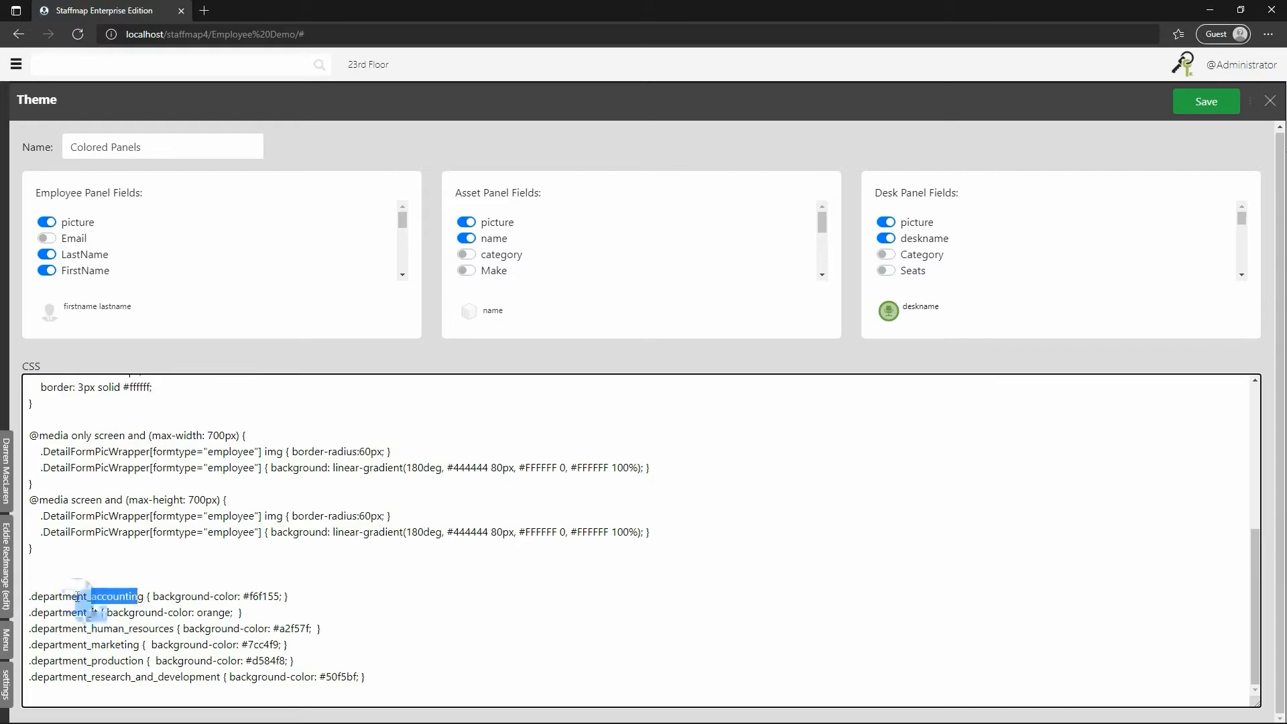
left_click_drag(72, 597, 77, 597)
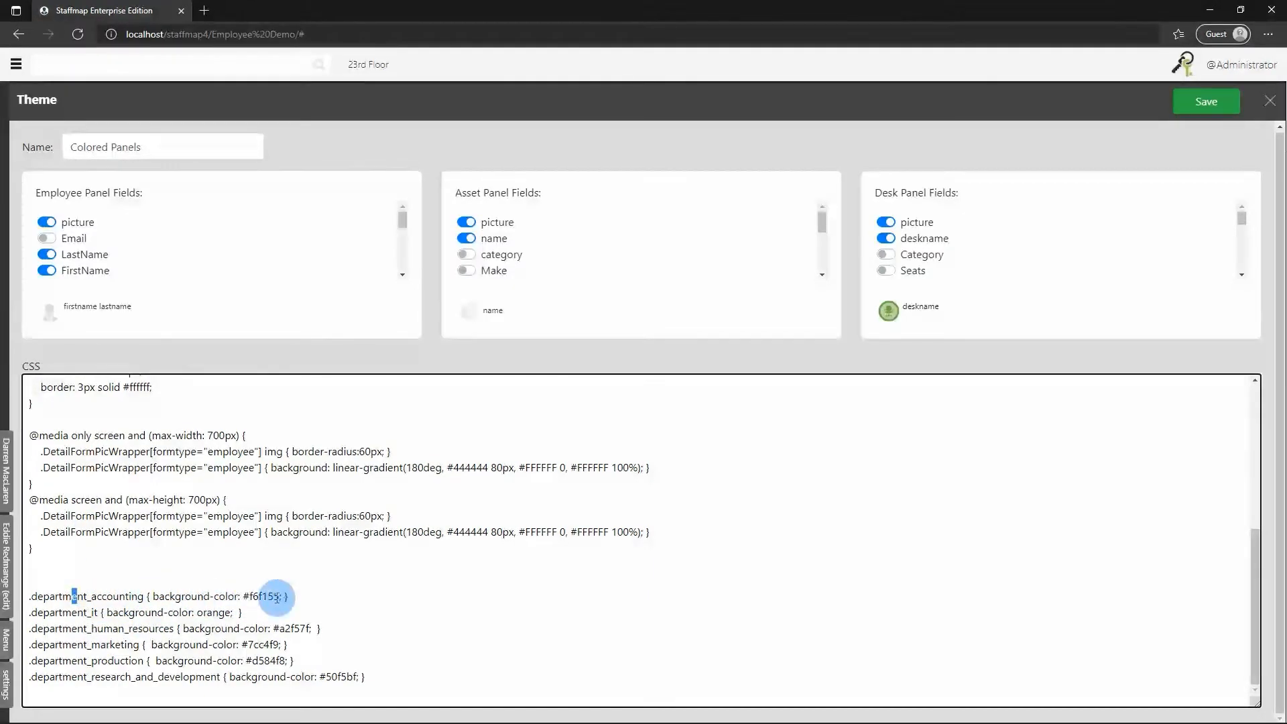
left_click(165, 596)
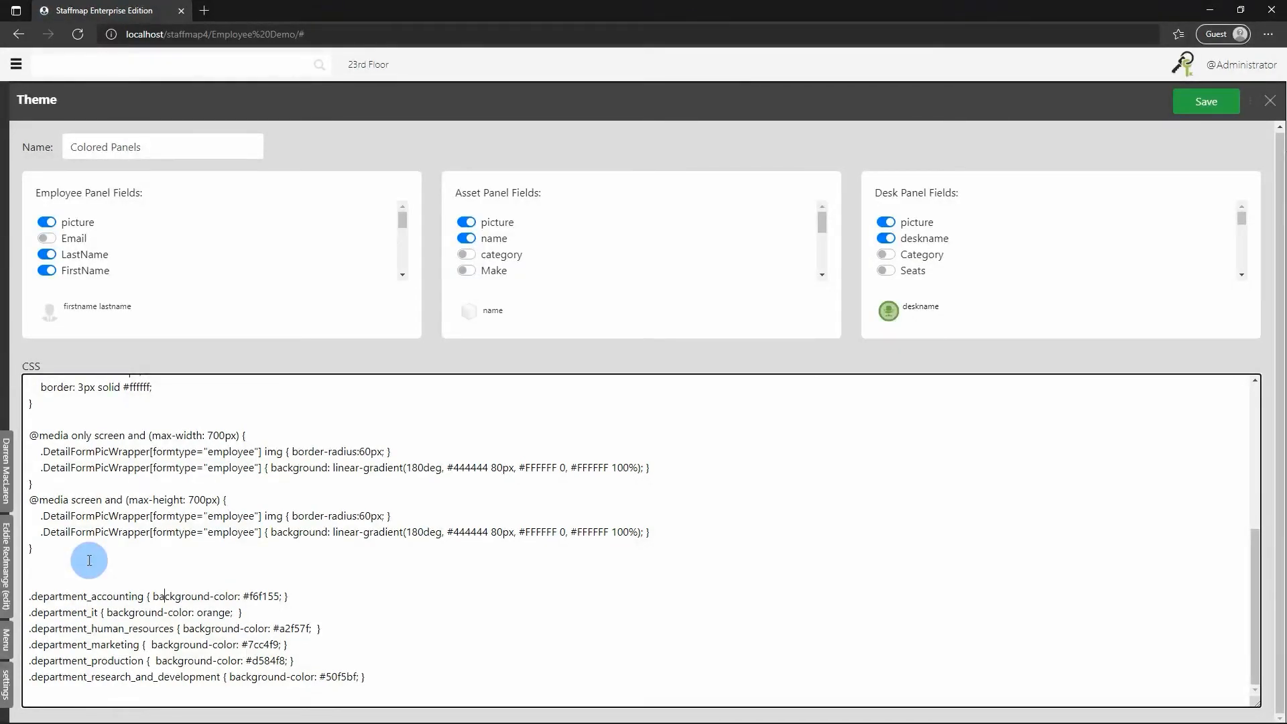
left_click(388, 671)
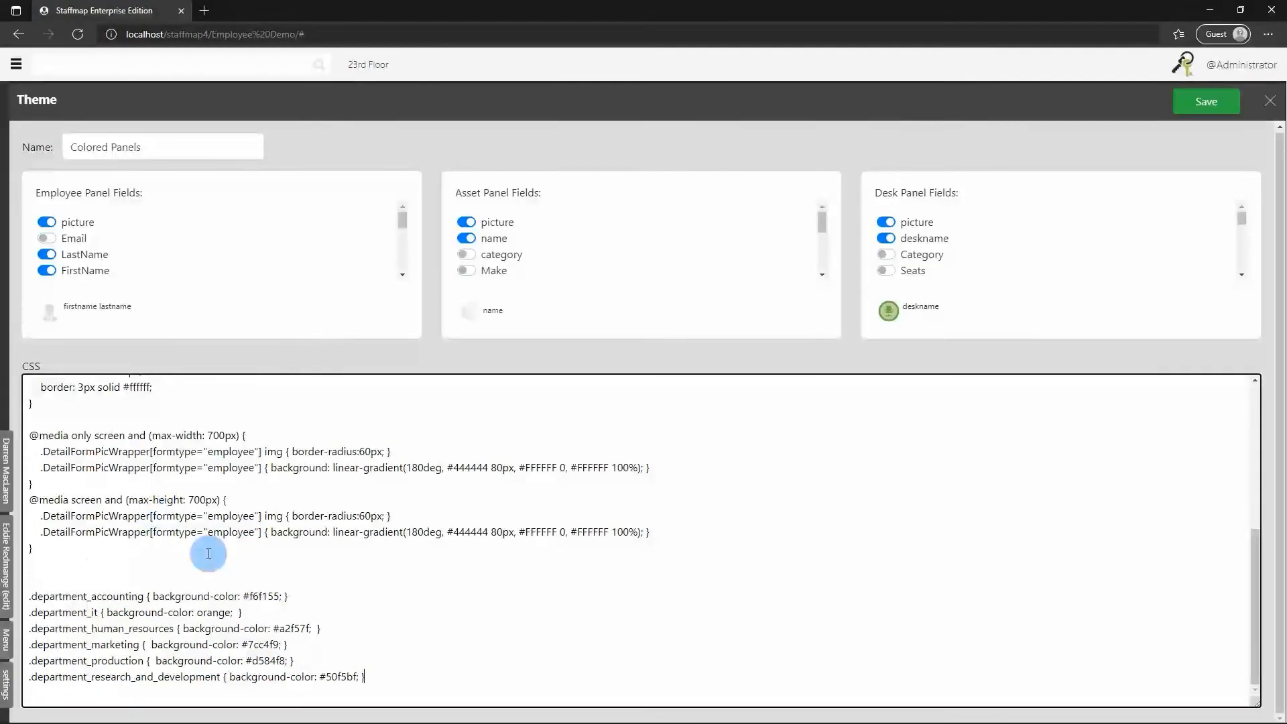
scroll(230, 572, "up", 5)
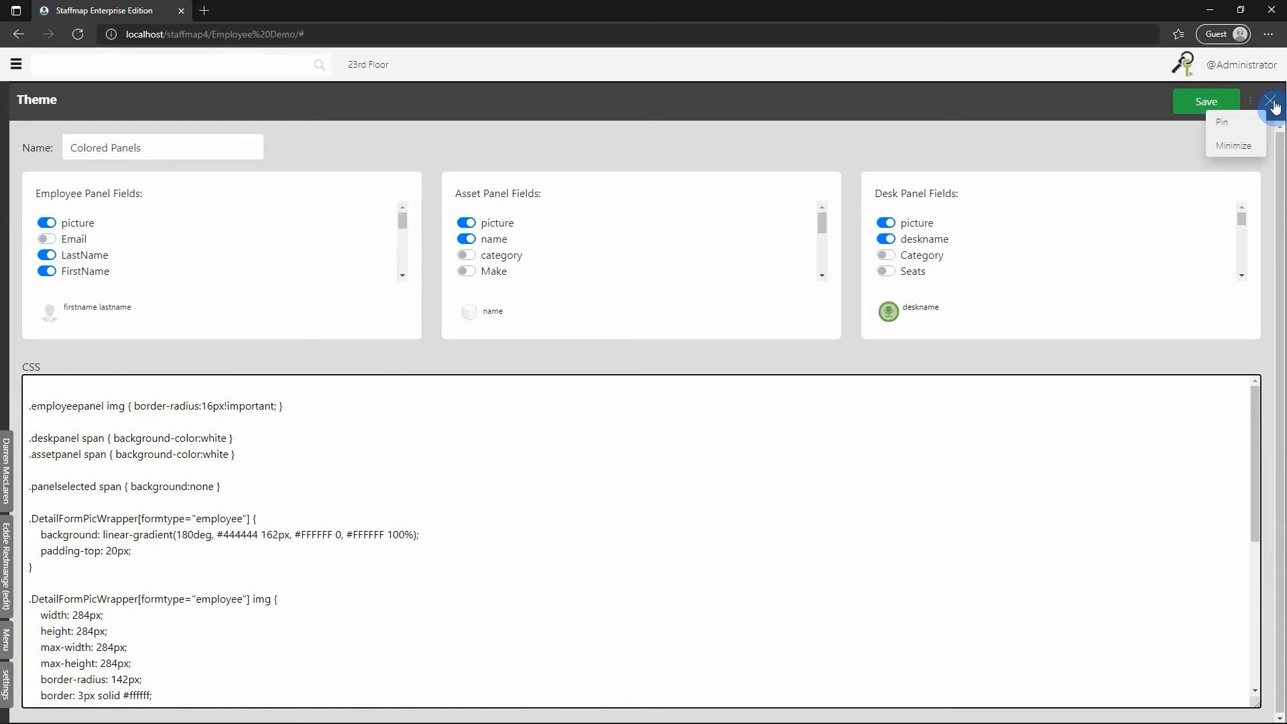